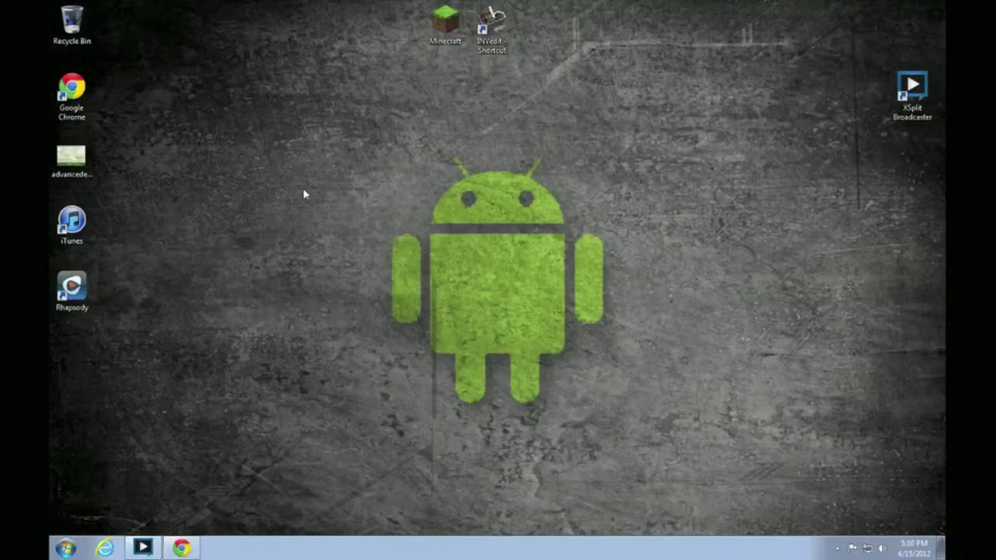
Create a new folder named Server on the desktop
{"action": "right_click", "coordinate": [208, 160]}
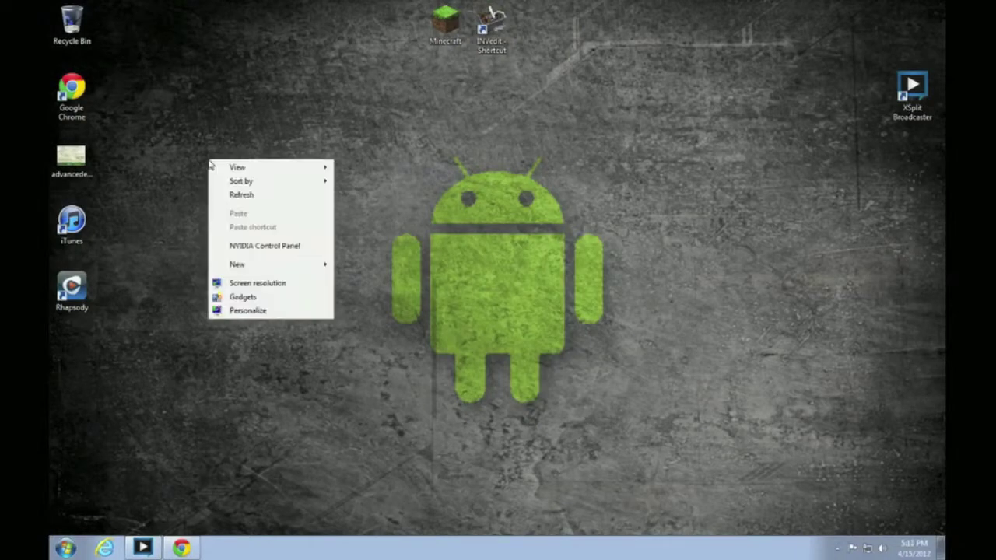
{"action": "left_click", "coordinate": [198, 111]}
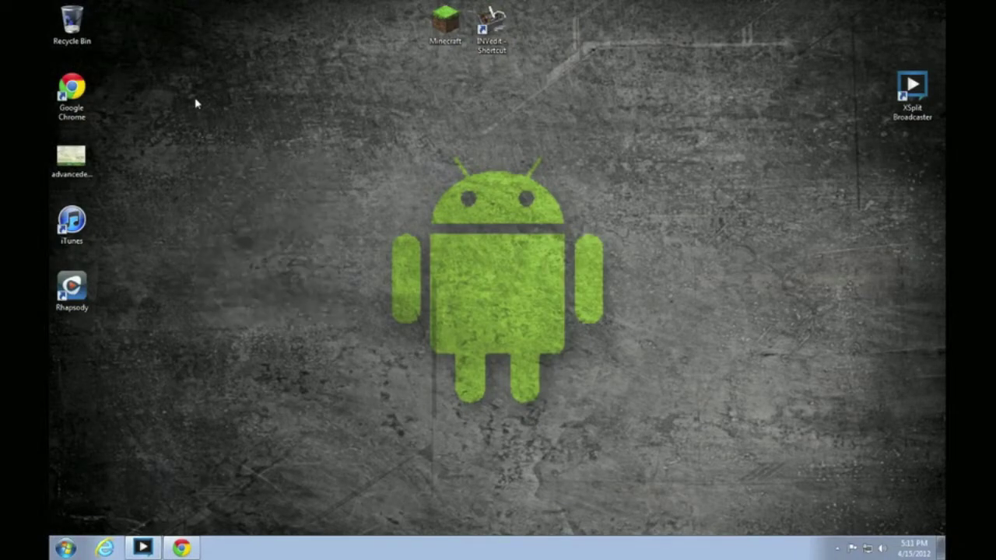
{"action": "right_click", "coordinate": [198, 92]}
{"action": "mouse_move", "coordinate": [301, 198]}
{"action": "left_click", "coordinate": [336, 197]}
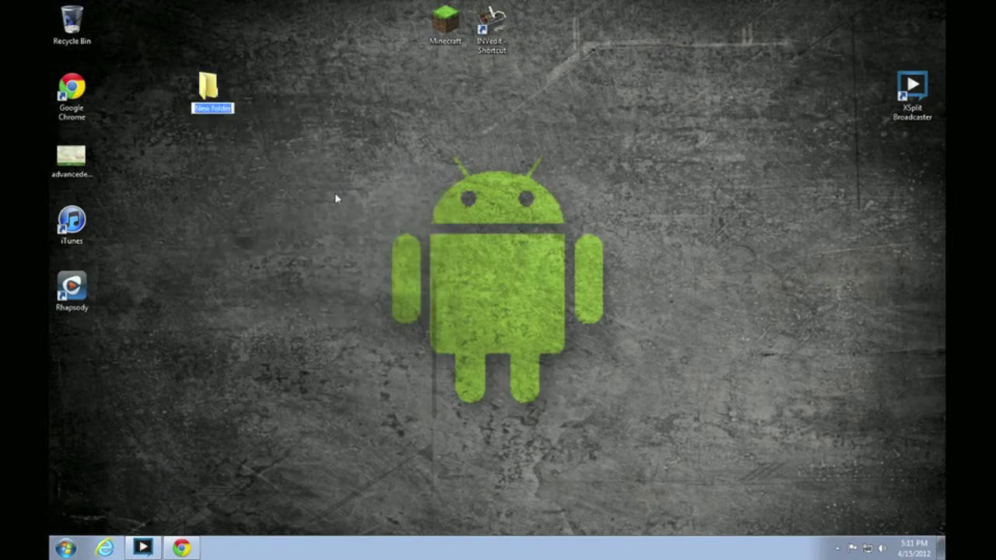
{"action": "type", "text": "Server"}
{"action": "key", "text": "Return"}
{"action": "left_click", "coordinate": [336, 199]}
Move the Server folder down one row on the desktop and deselect it
{"action": "left_click", "coordinate": [226, 111]}
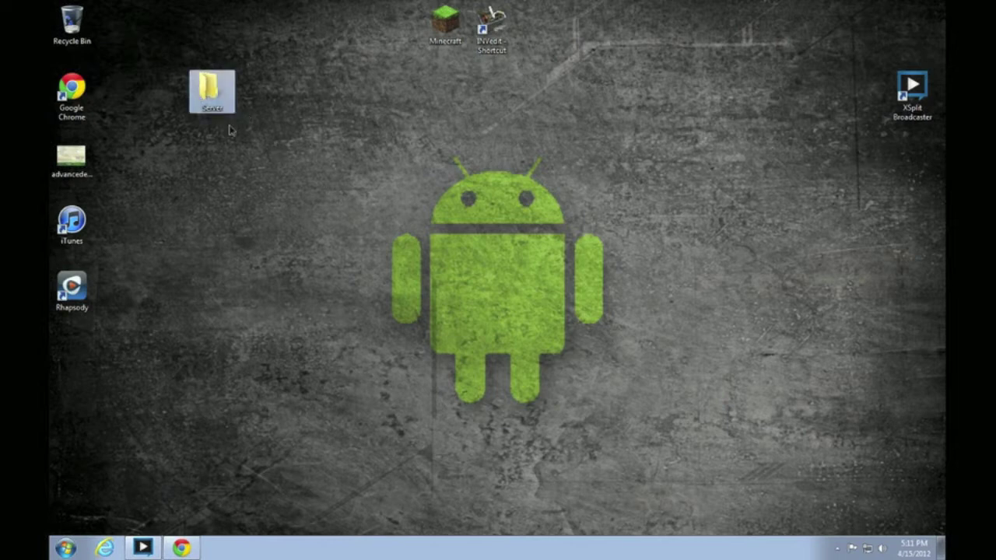
{"action": "left_click_drag", "start_coordinate": [244, 118], "coordinate": [305, 182]}
{"action": "left_click", "coordinate": [304, 182]}
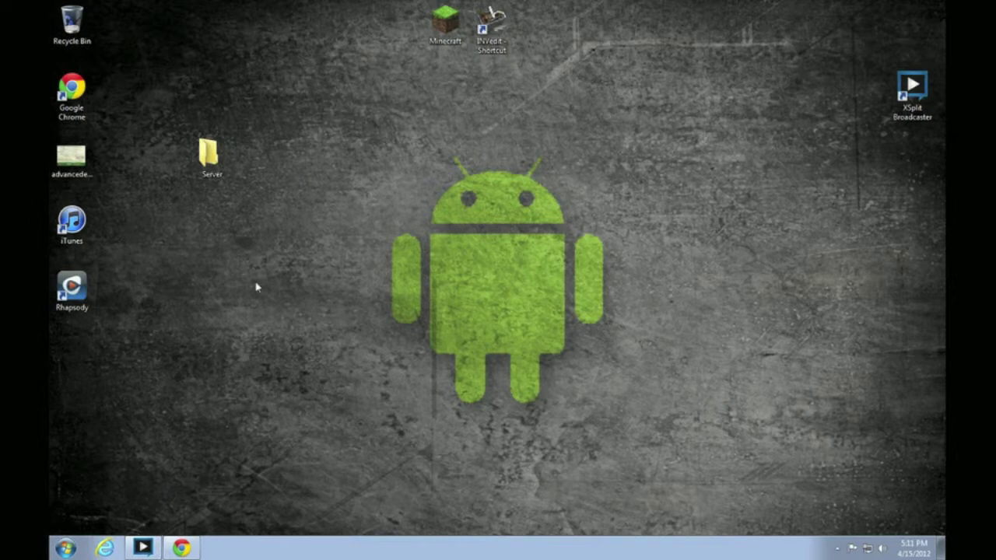
{"action": "left_click", "coordinate": [183, 546]}
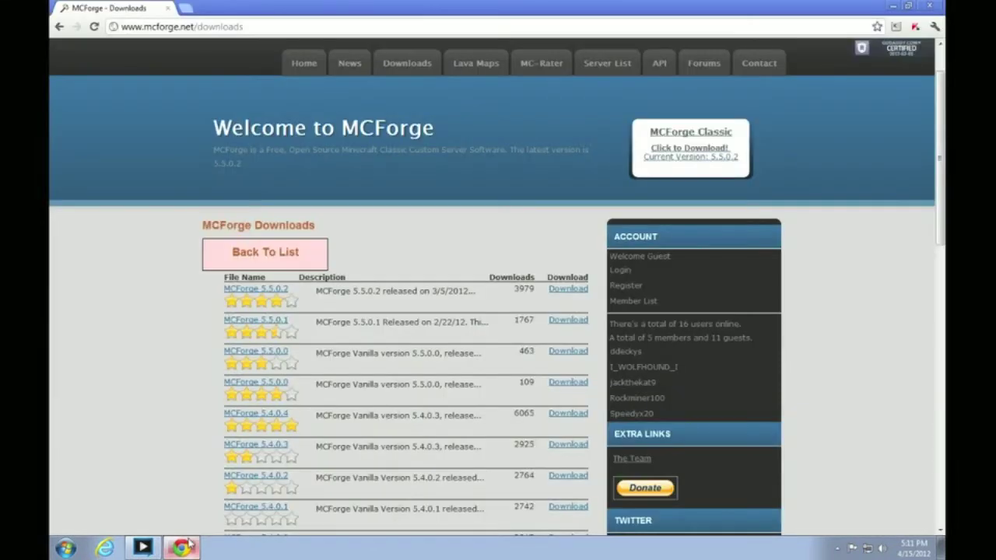
{"action": "left_click", "coordinate": [261, 31]}
{"action": "type", "text": "www."}
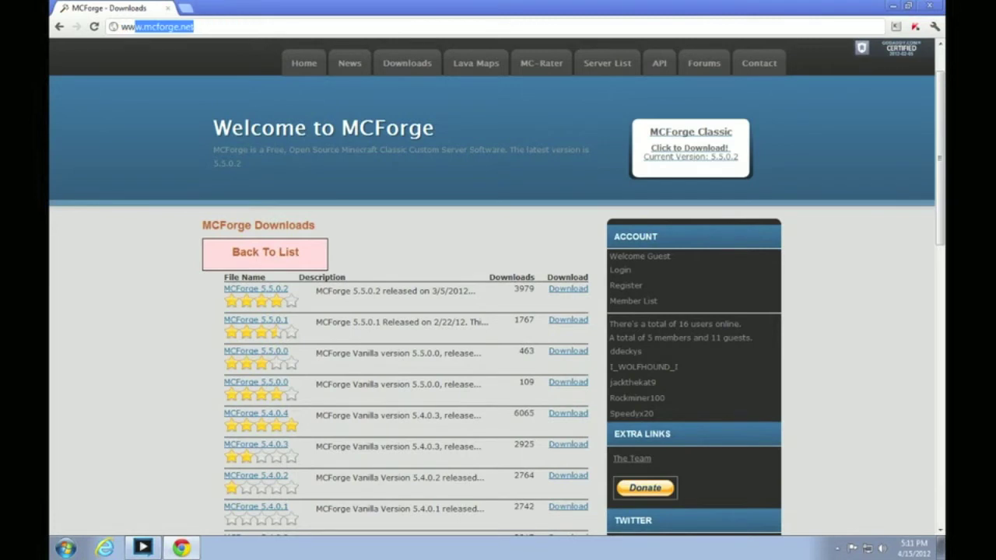
{"action": "key", "text": "Return"}
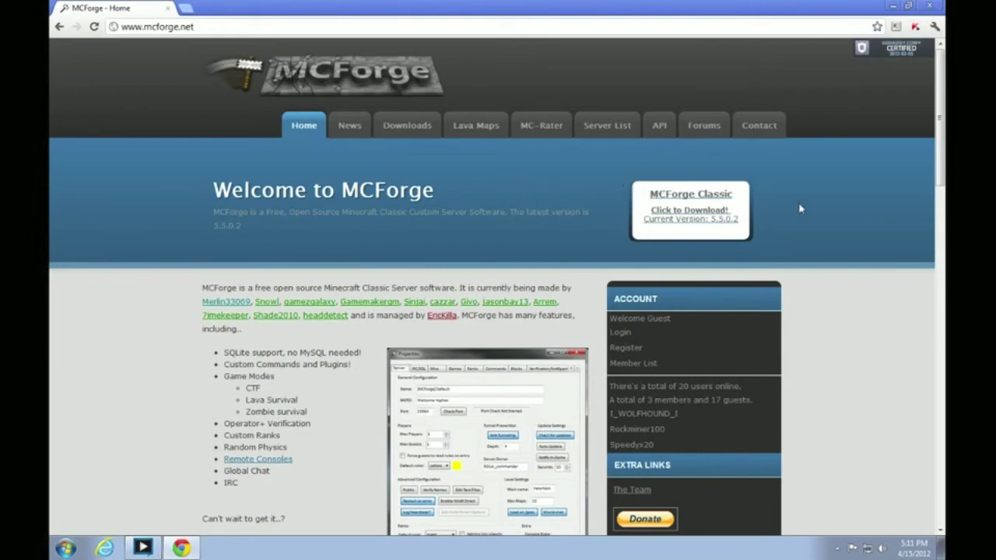
{"action": "left_click", "coordinate": [695, 214]}
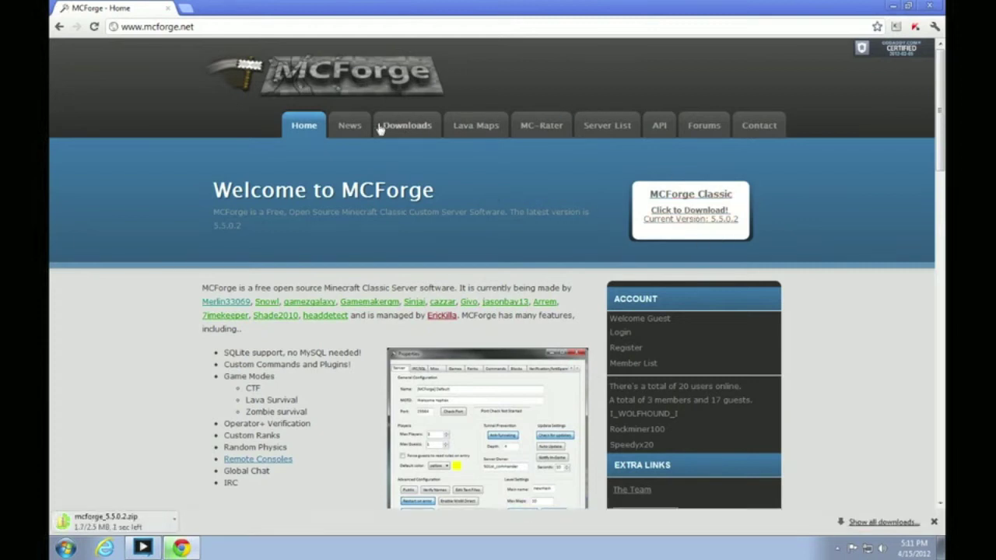
Look over the list of MCForge releases in the site's download section
{"action": "left_click", "coordinate": [405, 128]}
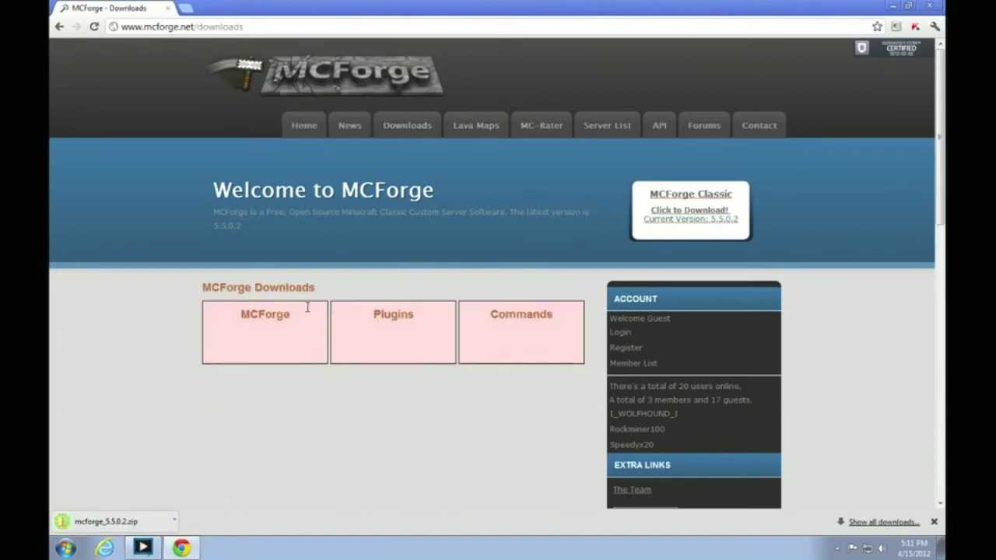
{"action": "left_click", "coordinate": [285, 338]}
{"action": "scroll", "coordinate": [207, 330], "scroll_direction": "down", "scroll_amount": 1}
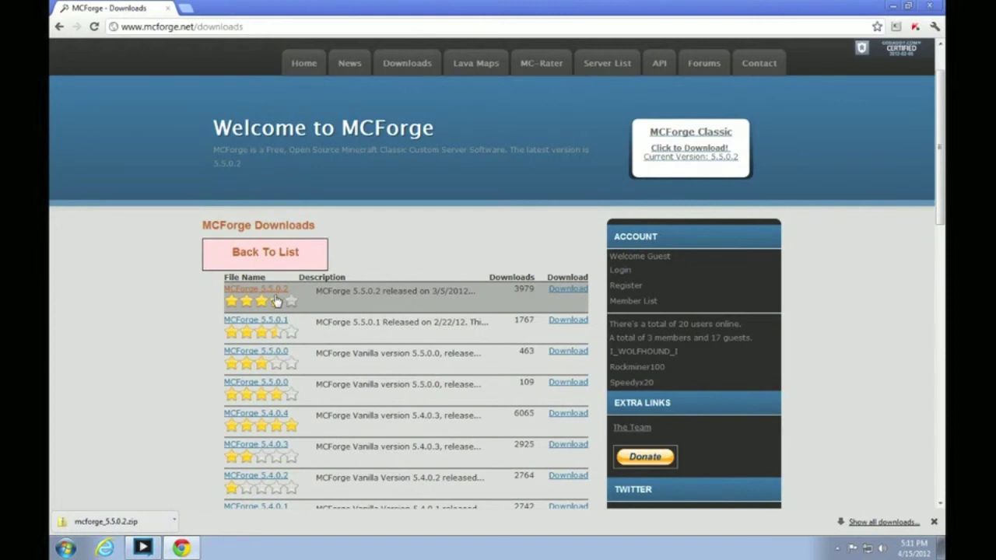
Open the downloaded mcforge_5.5.0.2.zip and minimize the browser, leaving the archive window on the desktop
{"action": "left_click", "coordinate": [892, 4]}
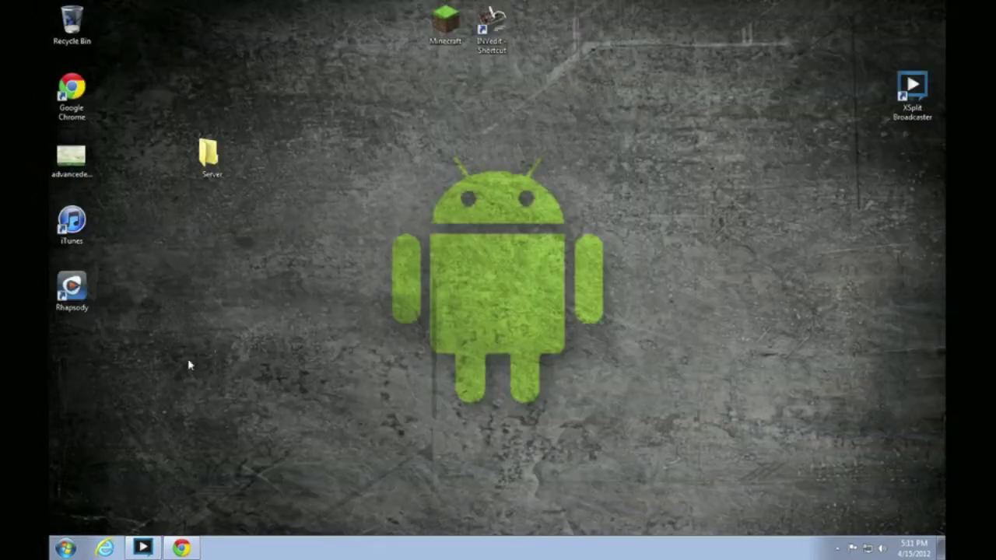
{"action": "left_click", "coordinate": [181, 548]}
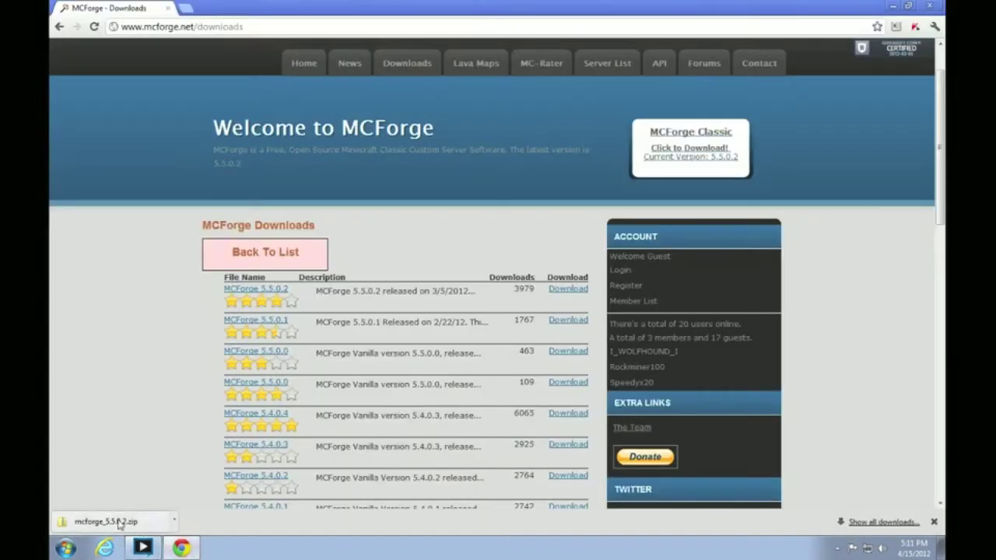
{"action": "left_click", "coordinate": [120, 523]}
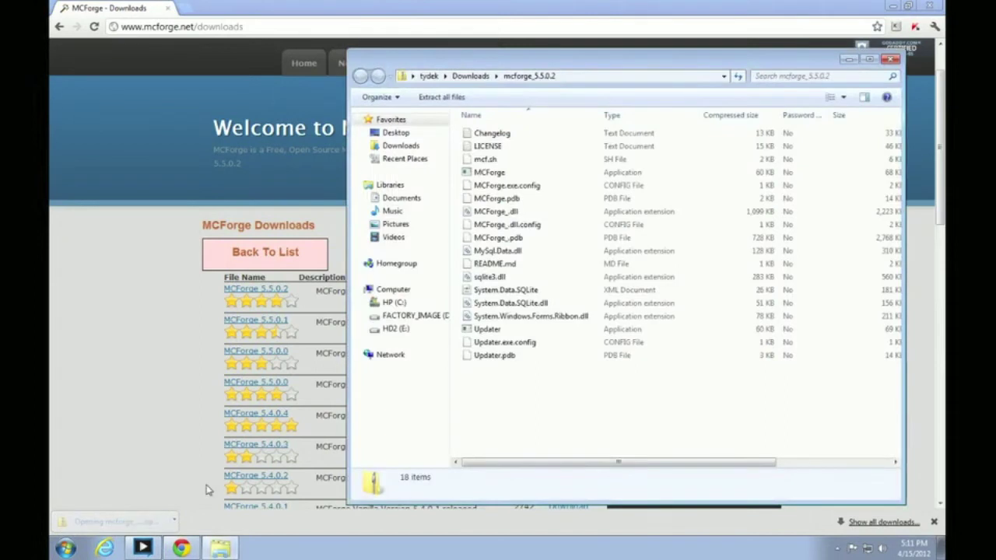
{"action": "left_click", "coordinate": [892, 5]}
{"action": "left_click", "coordinate": [891, 5]}
{"action": "left_click_drag", "start_coordinate": [643, 73], "coordinate": [612, 60]}
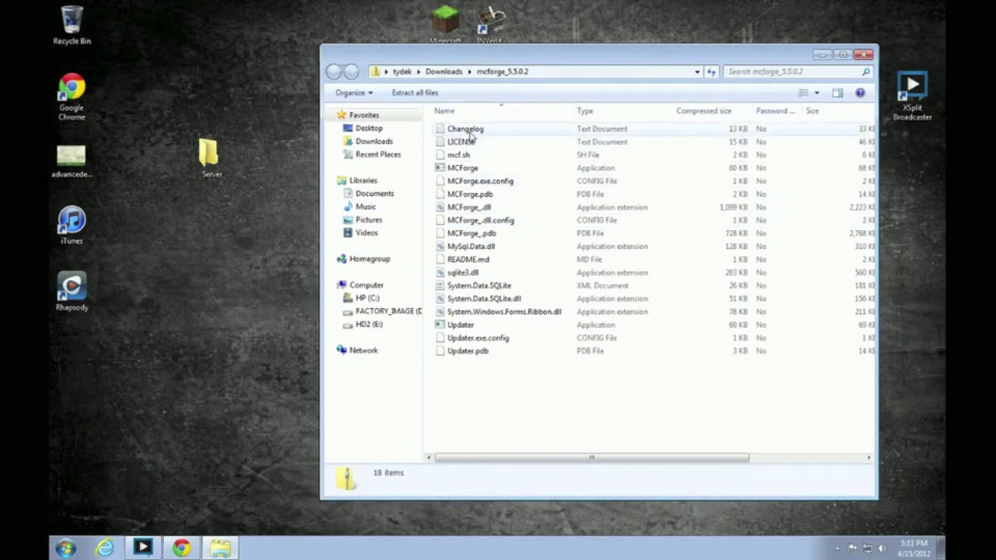
Launch the MCForge application from inside the zip archive and choose to extract all files first
{"action": "left_click", "coordinate": [475, 168]}
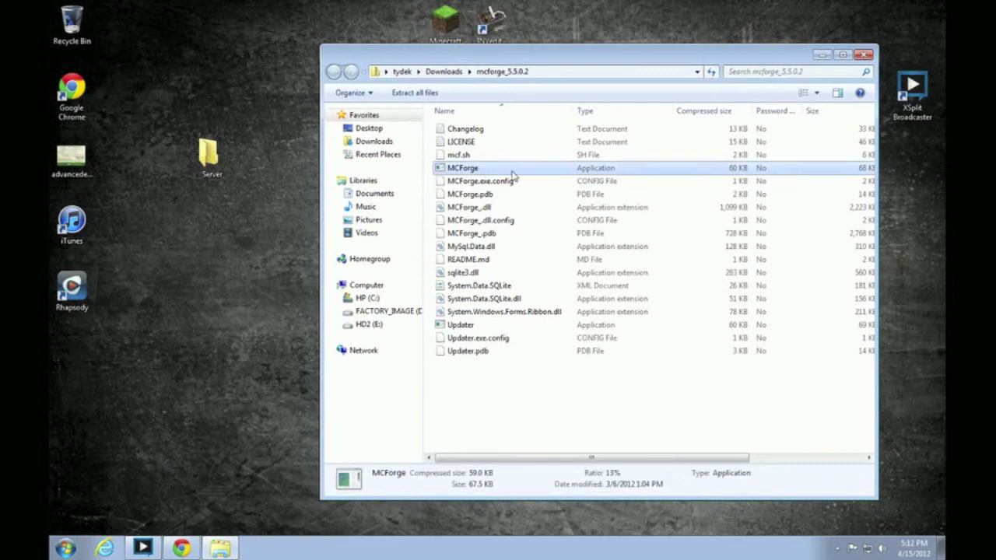
{"action": "double_click", "coordinate": [551, 172]}
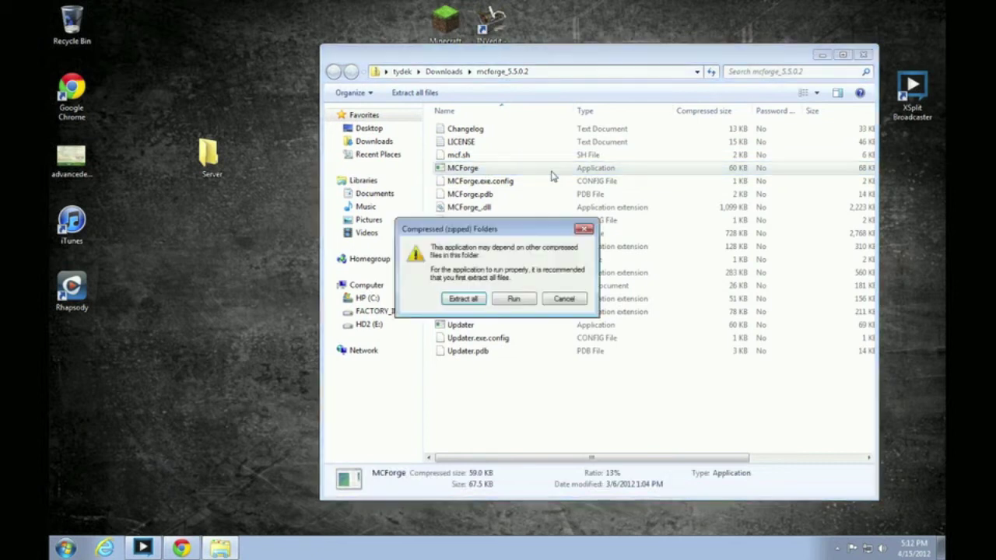
{"action": "left_click_drag", "start_coordinate": [502, 229], "coordinate": [538, 160]}
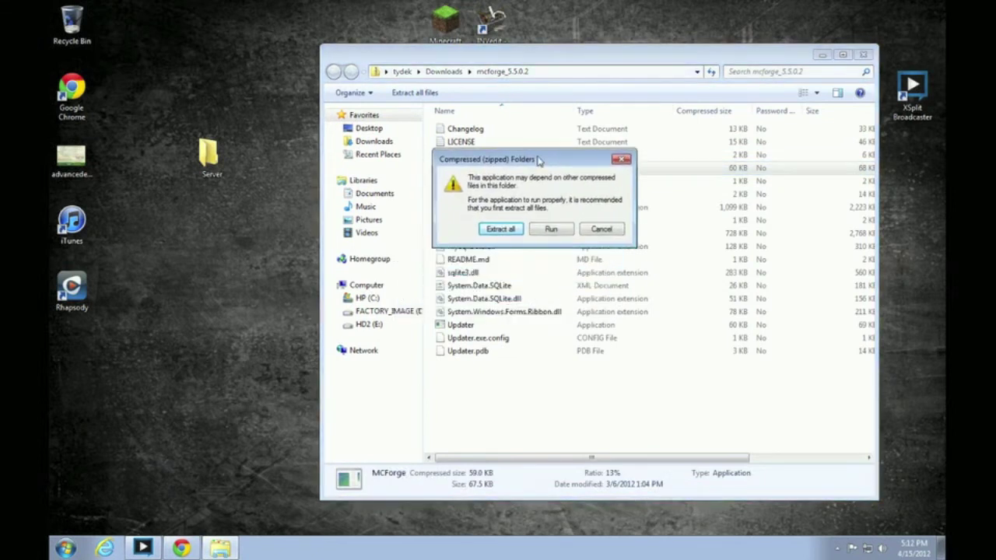
{"action": "left_click", "coordinate": [491, 229]}
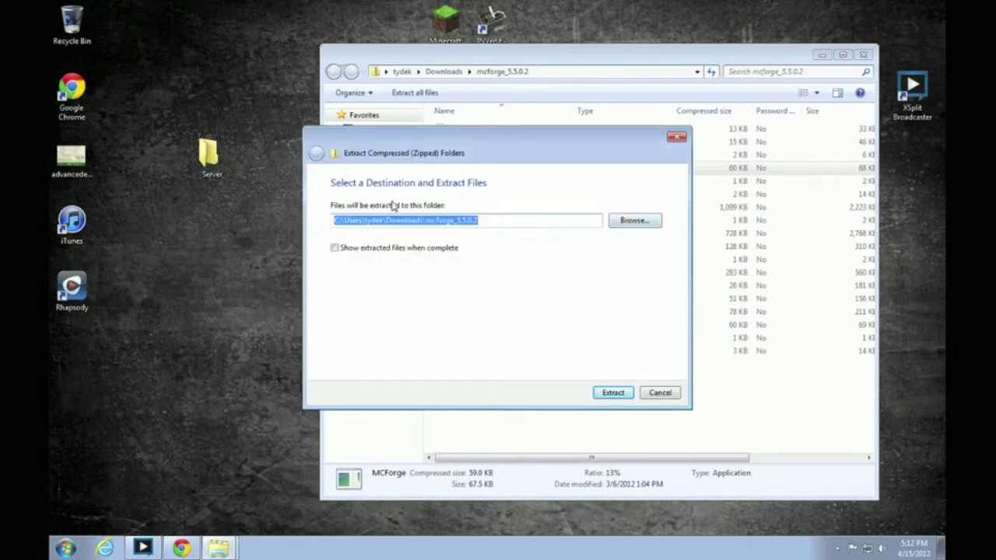
Extract the archive's files into the Server folder on the desktop and close the archive window
{"action": "left_click", "coordinate": [640, 223]}
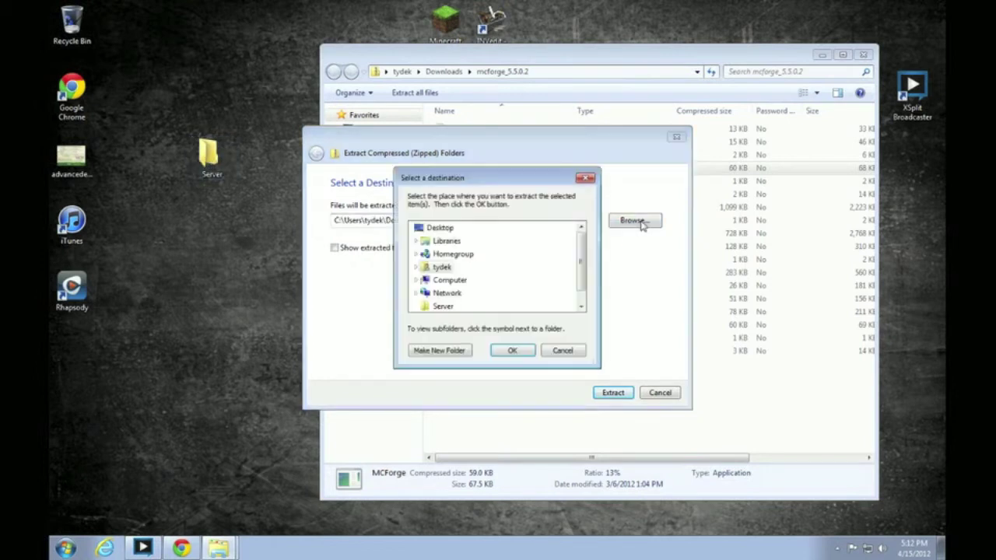
{"action": "left_click", "coordinate": [445, 306]}
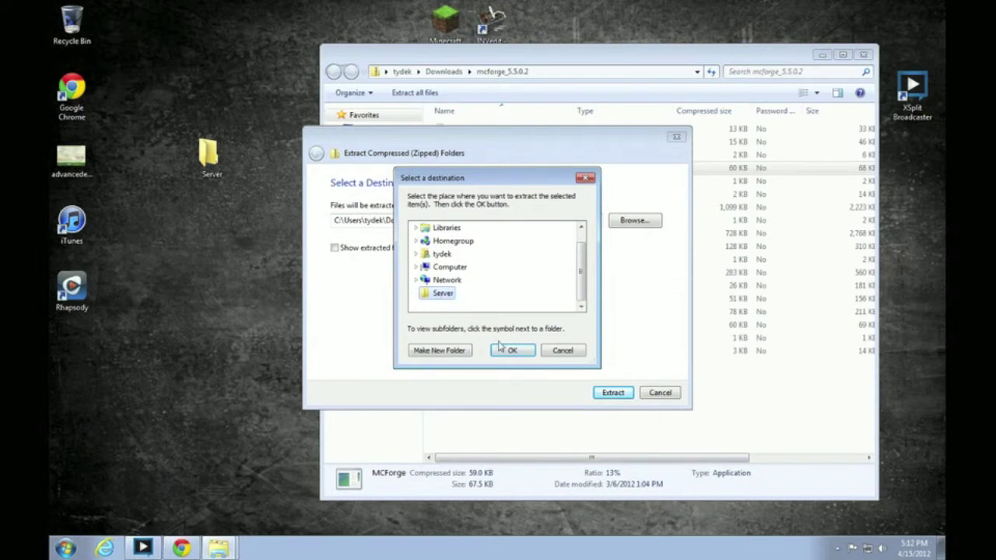
{"action": "left_click", "coordinate": [511, 350]}
{"action": "left_click", "coordinate": [604, 393]}
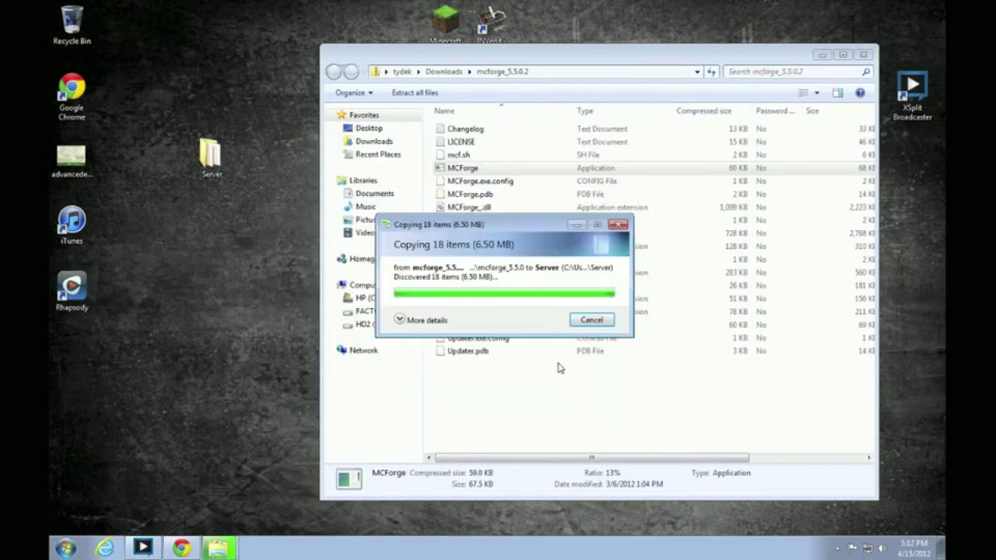
{"action": "left_click", "coordinate": [864, 55]}
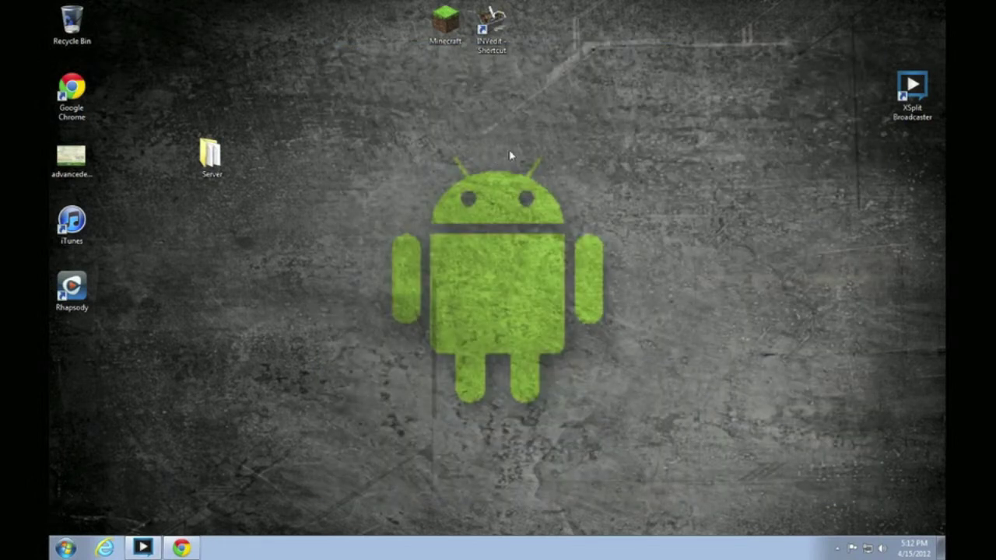
Copy the MCForge application in the Server folder and paste it as a shortcut on the desktop
{"action": "double_click", "coordinate": [225, 156]}
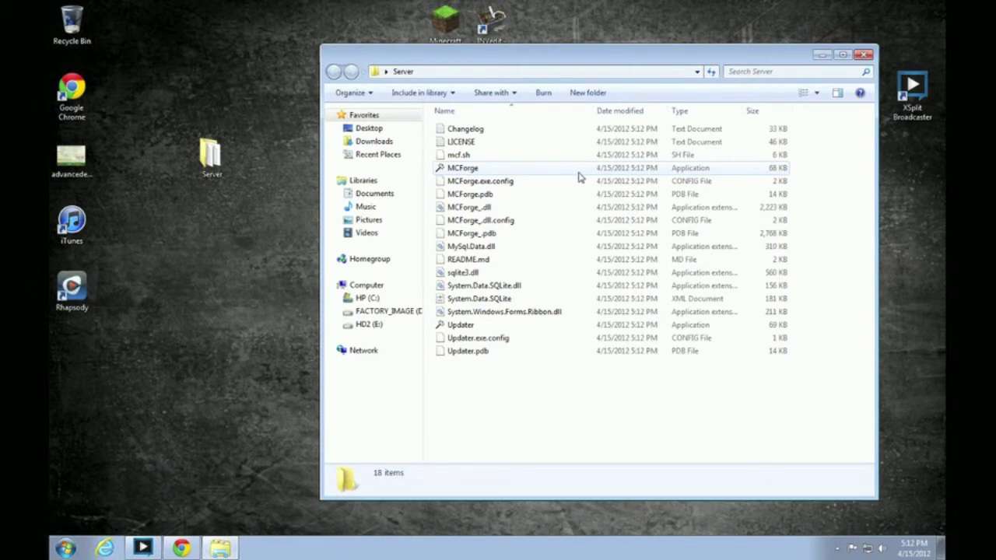
{"action": "right_click", "coordinate": [521, 174]}
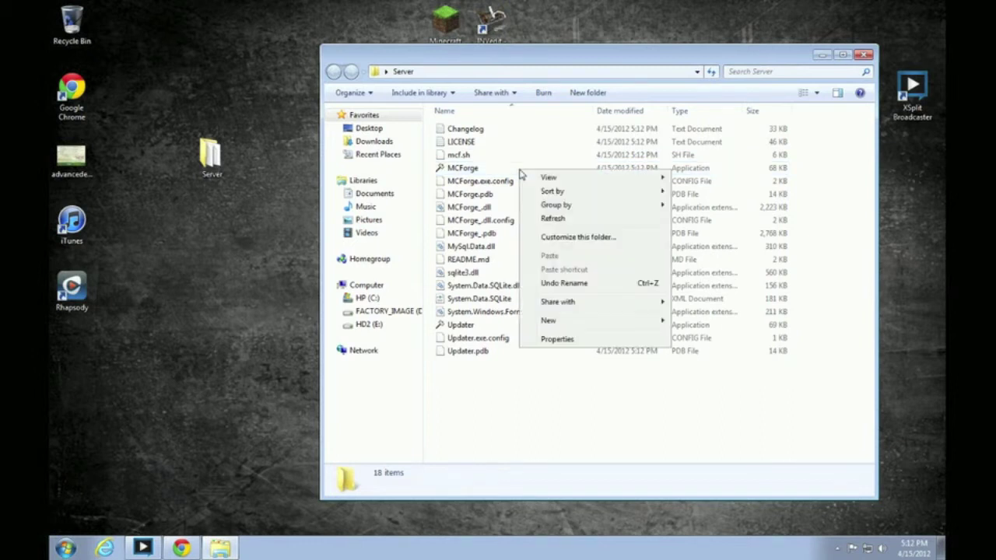
{"action": "left_click", "coordinate": [471, 171]}
{"action": "right_click", "coordinate": [471, 173]}
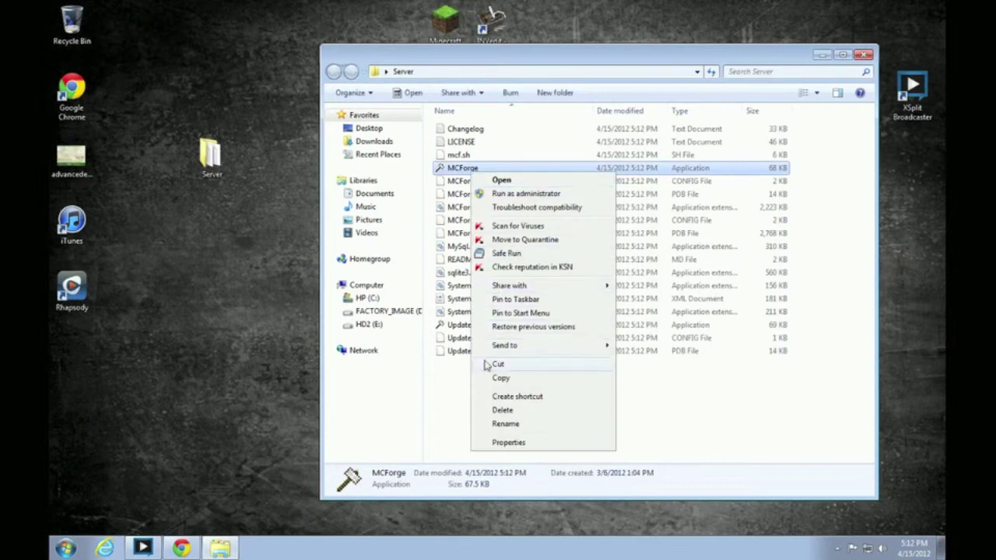
{"action": "left_click", "coordinate": [500, 378]}
{"action": "left_click", "coordinate": [209, 154]}
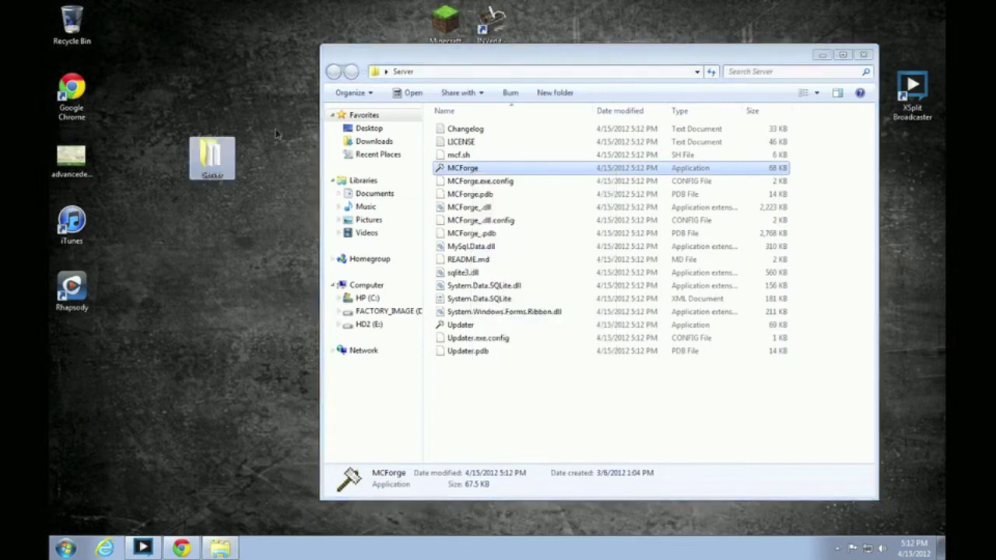
{"action": "right_click", "coordinate": [212, 60]}
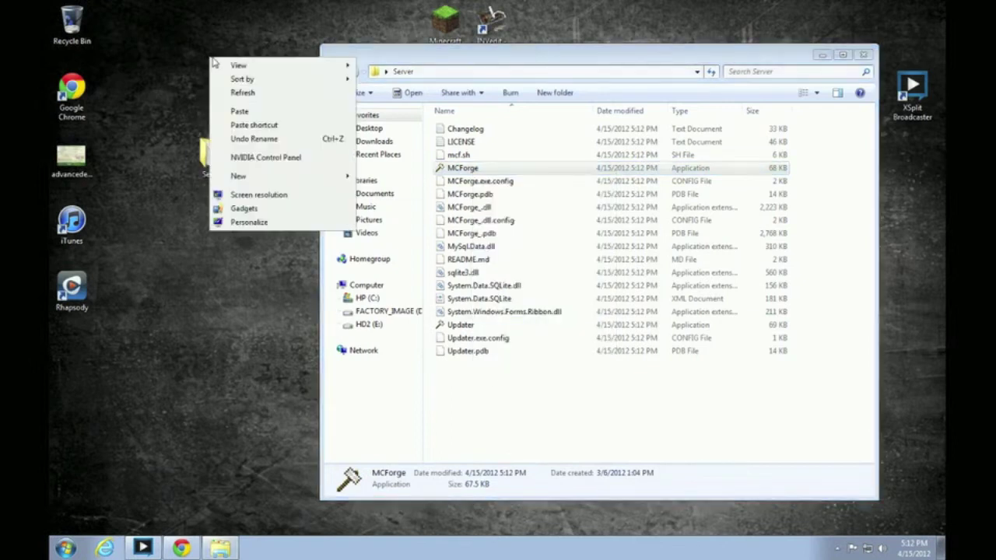
{"action": "left_click", "coordinate": [266, 126]}
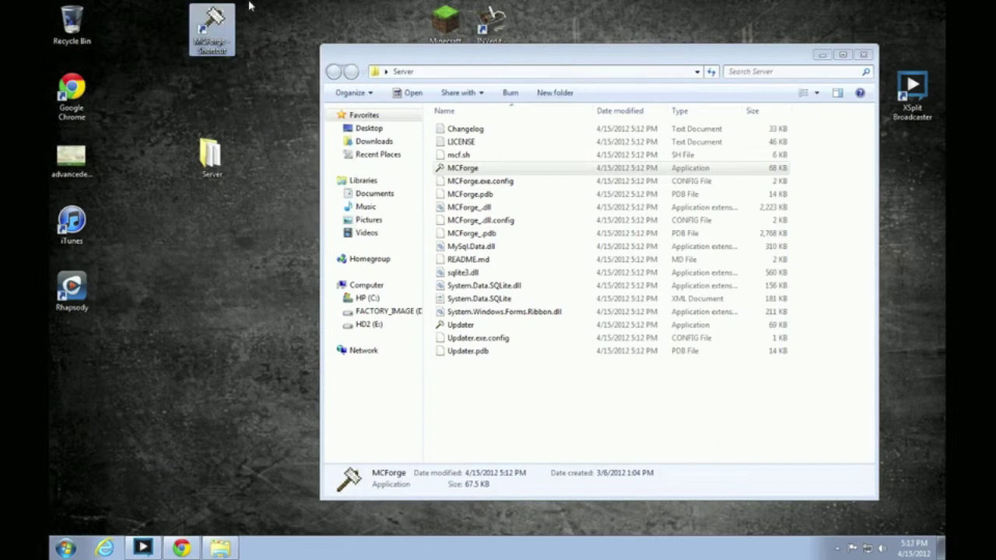
Move the MCForge shortcut beside the Server folder on the desktop
{"action": "left_click", "coordinate": [210, 155]}
{"action": "left_click", "coordinate": [211, 31]}
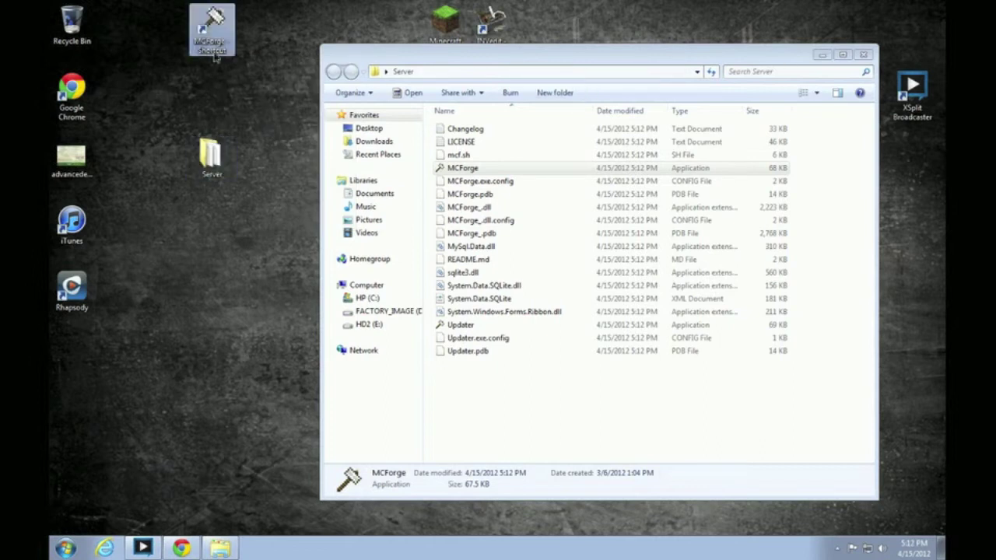
{"action": "left_click_drag", "start_coordinate": [257, 179], "coordinate": [260, 175]}
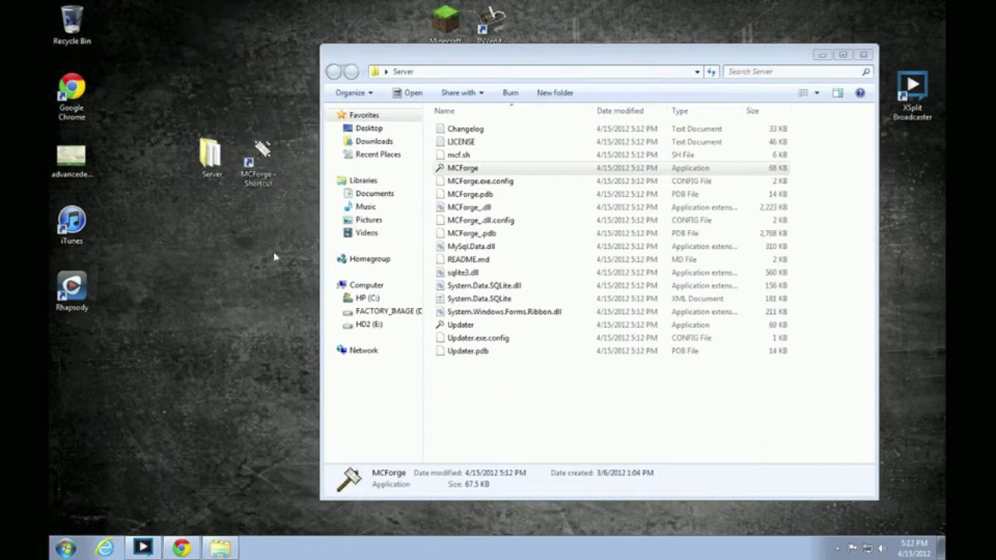
Run MCForge from its desktop shortcut with "Always ask before opening this file" turned off, and close the Server folder window
{"action": "double_click", "coordinate": [263, 173]}
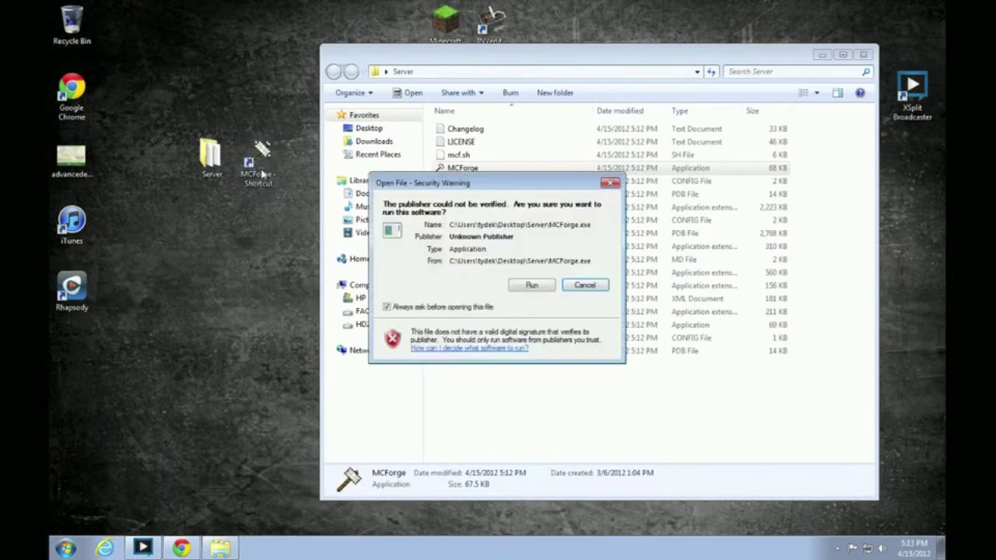
{"action": "left_click", "coordinate": [436, 308]}
{"action": "left_click", "coordinate": [549, 283]}
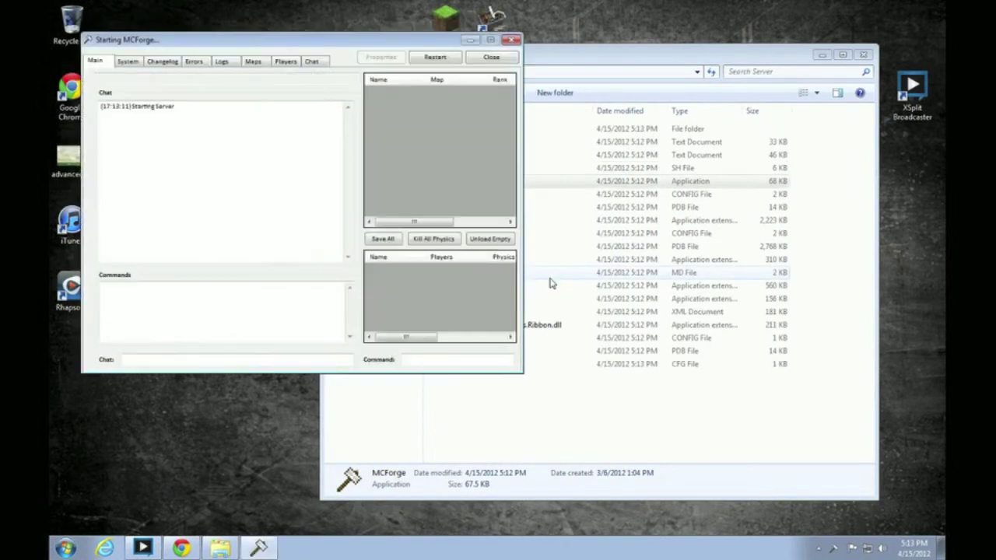
{"action": "left_click", "coordinate": [668, 56]}
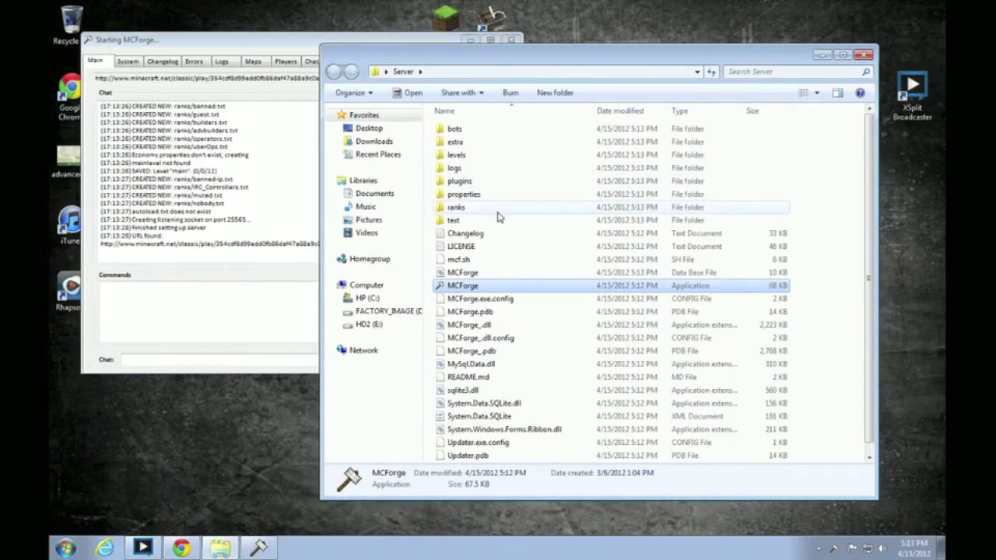
{"action": "left_click", "coordinate": [865, 56]}
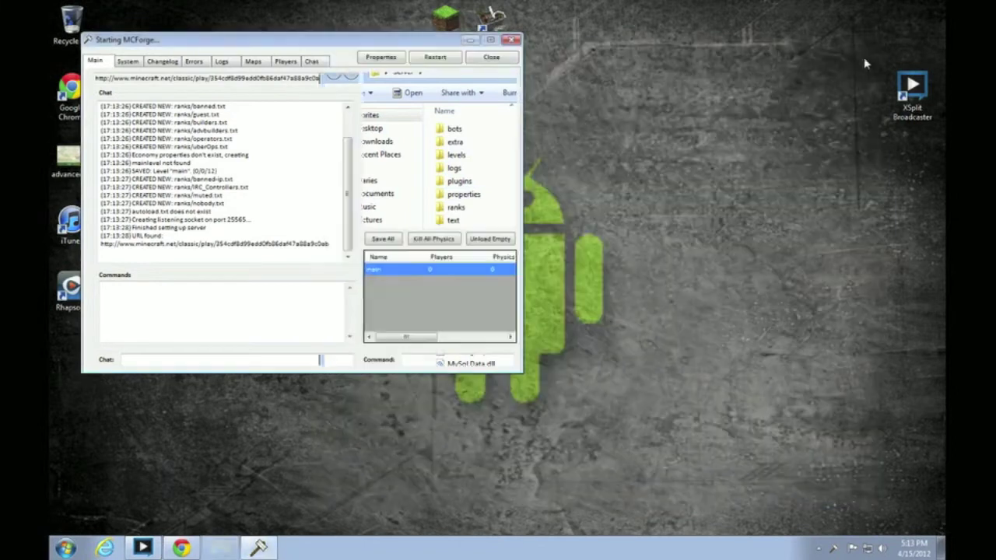
Test whether port 25565 is open in the MCForge server properties, and close the properties window
{"action": "left_click_drag", "start_coordinate": [420, 39], "coordinate": [629, 84]}
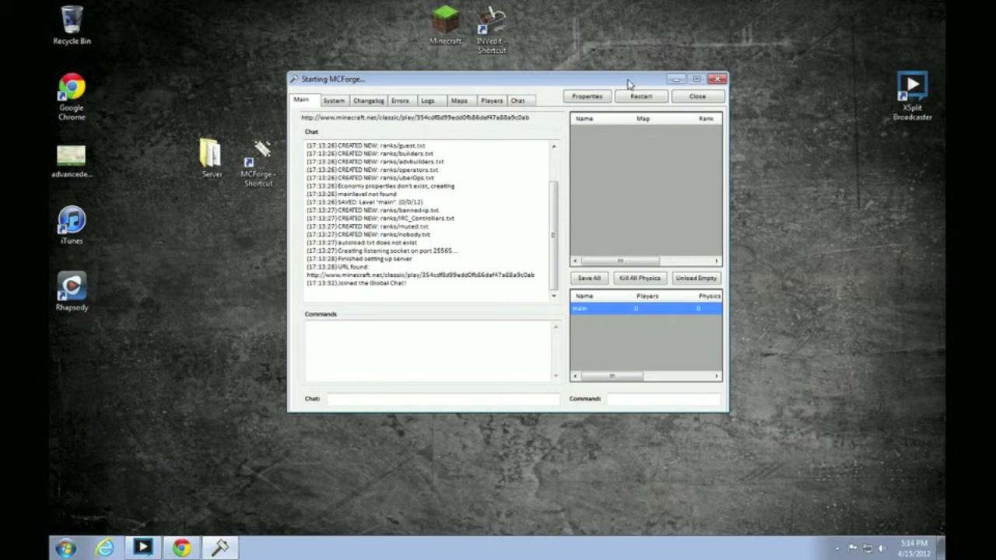
{"action": "left_click", "coordinate": [581, 98]}
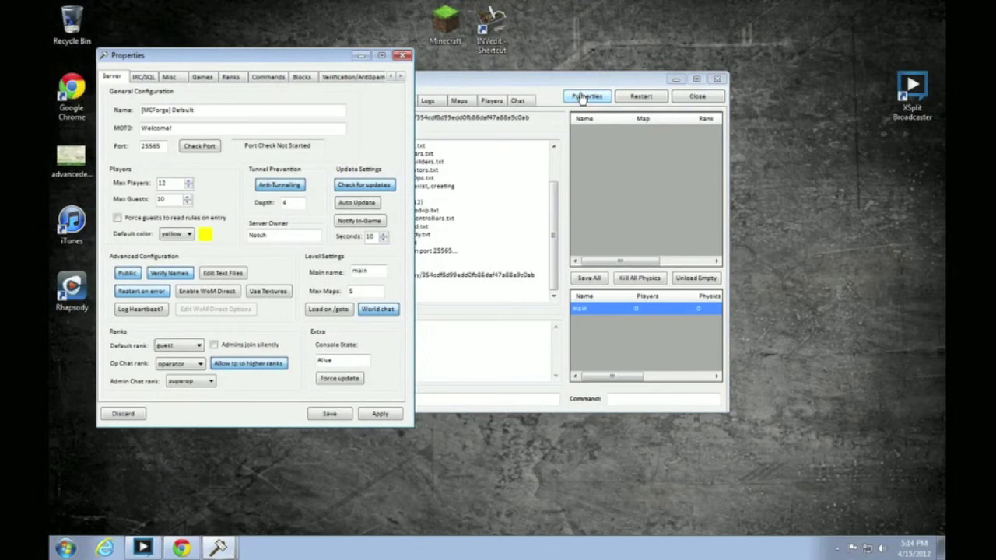
{"action": "left_click_drag", "start_coordinate": [330, 58], "coordinate": [568, 84]}
{"action": "left_click", "coordinate": [442, 177]}
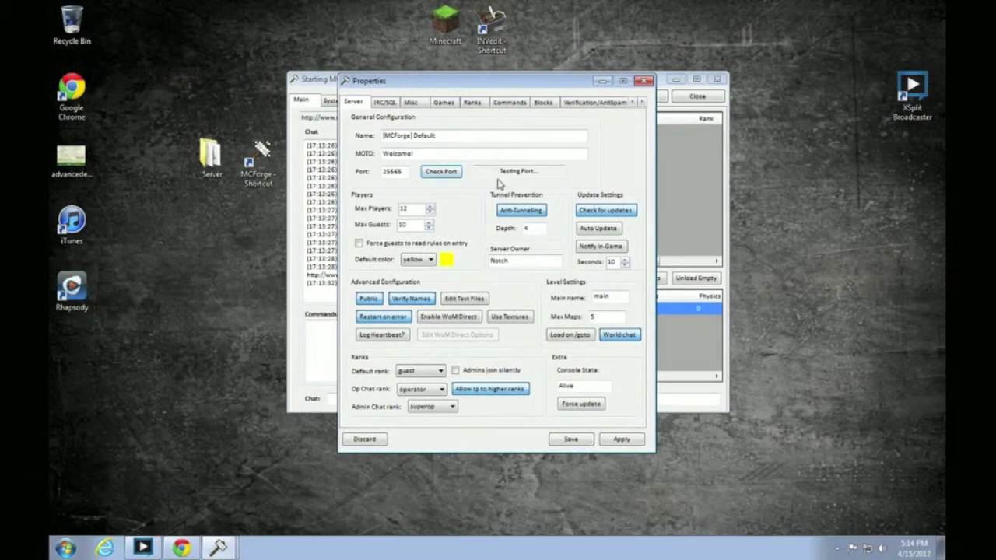
{"action": "left_click_drag", "start_coordinate": [498, 172], "coordinate": [553, 173]}
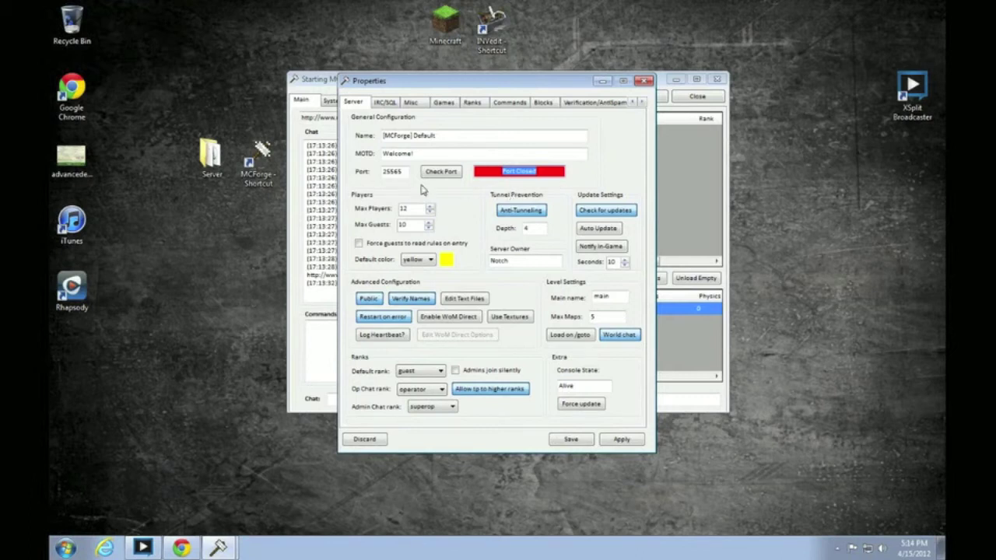
{"action": "left_click", "coordinate": [645, 82]}
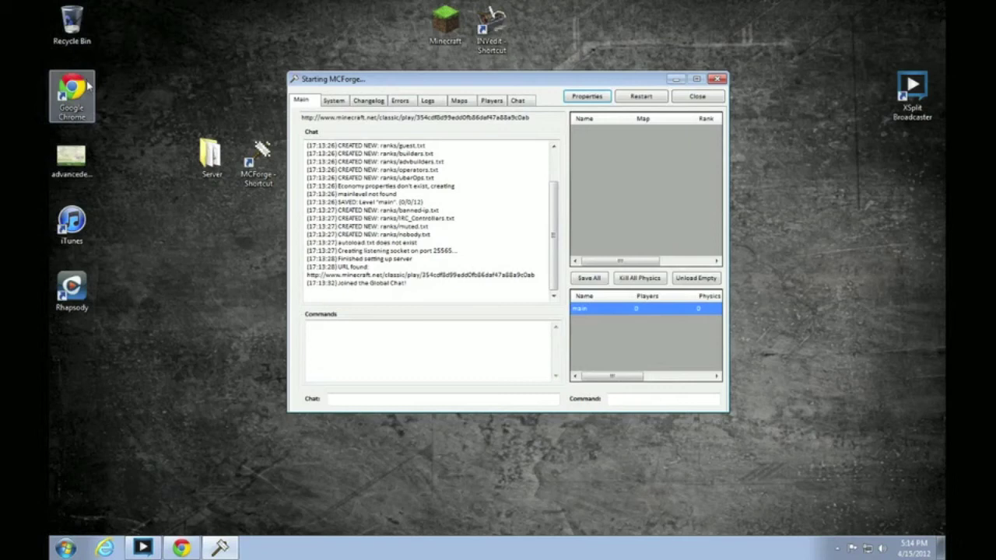
Switch to Chrome, load the router's setup page at 192.168.1.1 and open its Single Port Forwarding settings
{"action": "left_click", "coordinate": [184, 551]}
{"action": "left_click", "coordinate": [235, 26]}
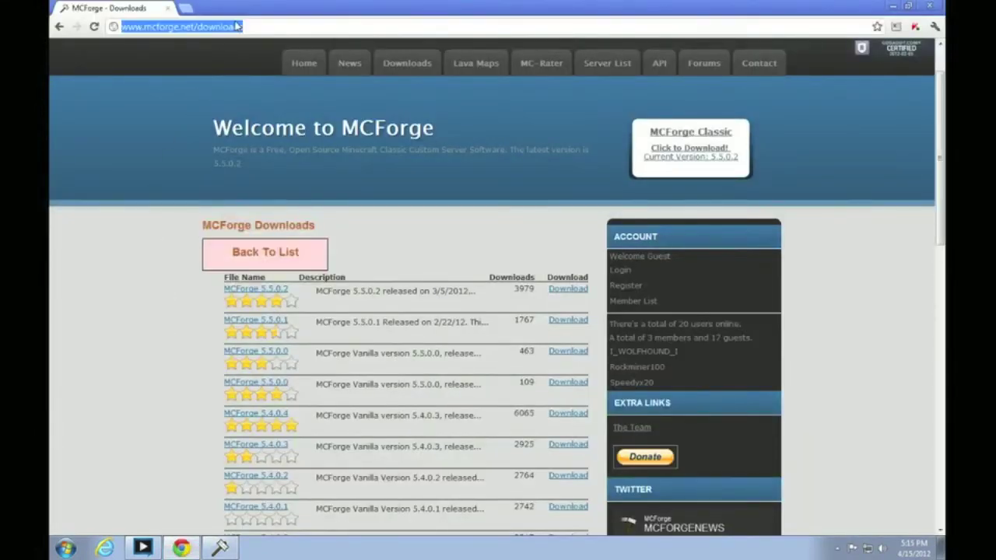
{"action": "type", "text": "192."}
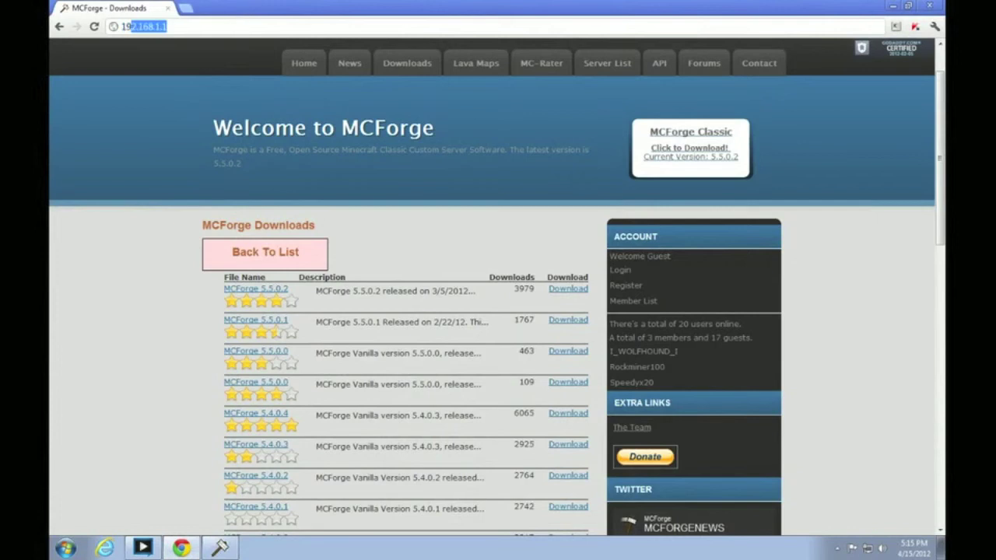
{"action": "type", "text": "168.1.1"}
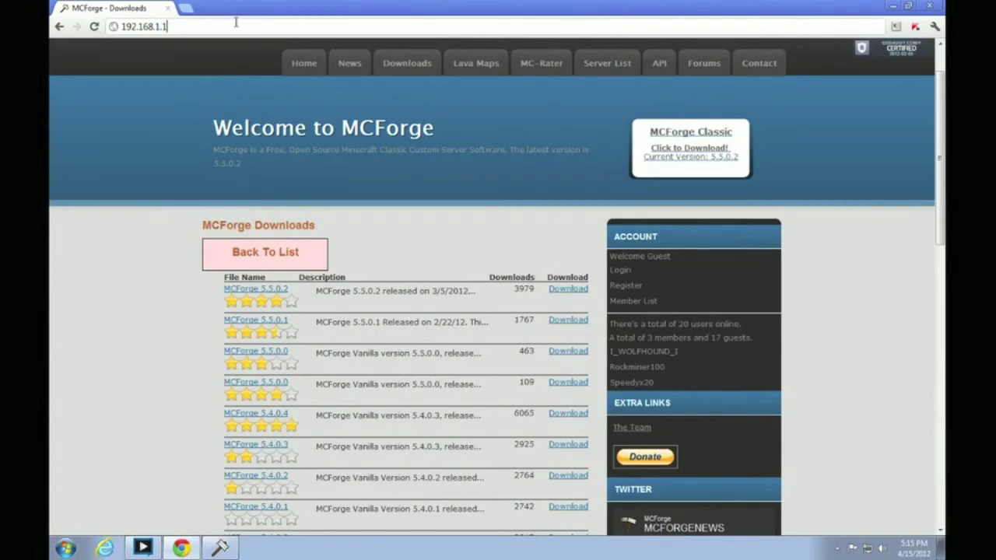
{"action": "key", "text": "Return"}
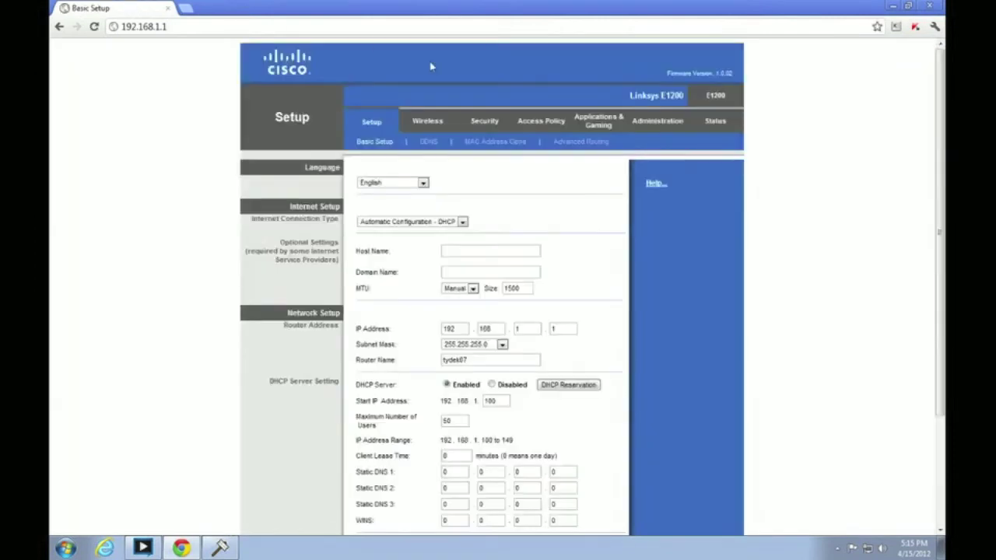
{"action": "left_click", "coordinate": [611, 125]}
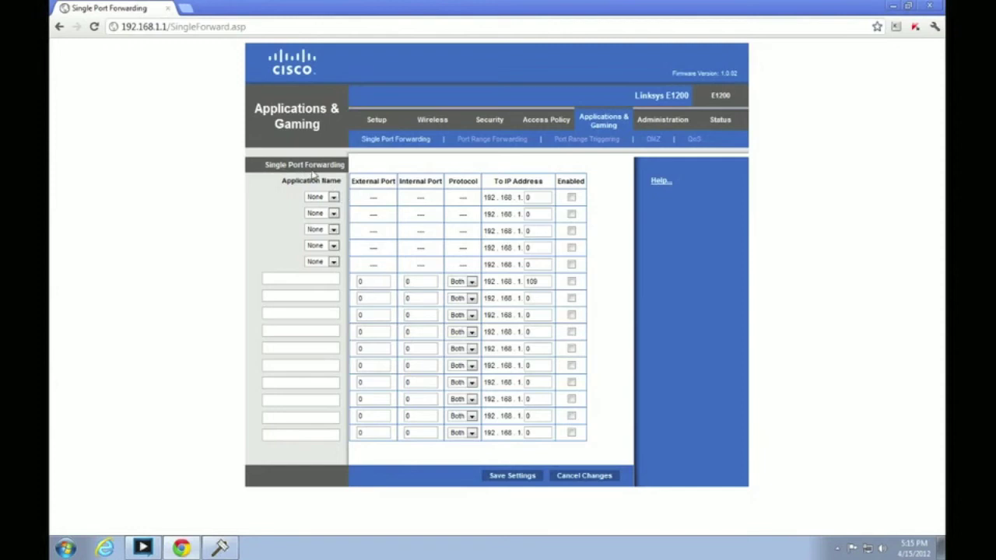
Fill the first custom forwarding row with application name Minecraft, external and internal port 25565, and protocol TCP
{"action": "left_click", "coordinate": [315, 278]}
{"action": "type", "text": "Minecraft"}
{"action": "left_click", "coordinate": [362, 281]}
{"action": "left_click", "coordinate": [363, 282]}
{"action": "type", "text": "2556"}
{"action": "key", "text": "BackSpace"}
{"action": "key", "text": "BackSpace"}
{"action": "key", "text": "BackSpace"}
{"action": "key", "text": "BackSpace"}
{"action": "key", "text": "BackSpace"}
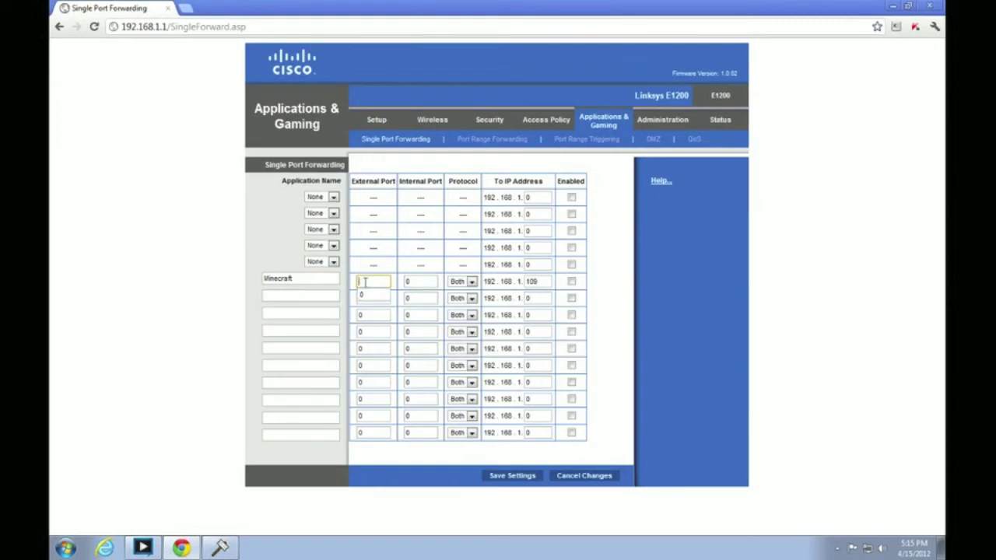
{"action": "type", "text": "25565"}
{"action": "double_click", "coordinate": [414, 281]}
{"action": "type", "text": "25565"}
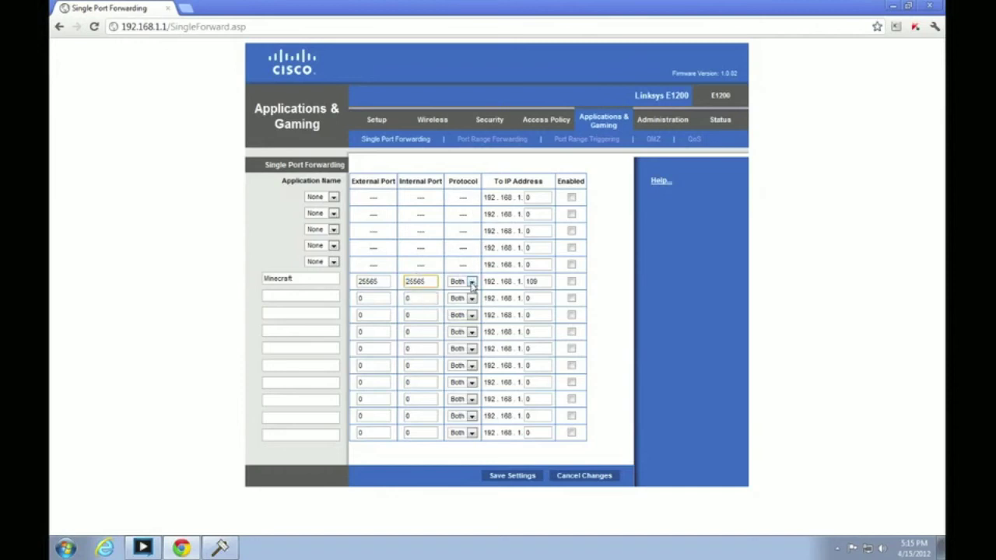
{"action": "left_click", "coordinate": [472, 282]}
{"action": "left_click", "coordinate": [466, 292]}
Open a Command Prompt and run ipconfig to look up the computer's local IP address
{"action": "left_click", "coordinate": [54, 552]}
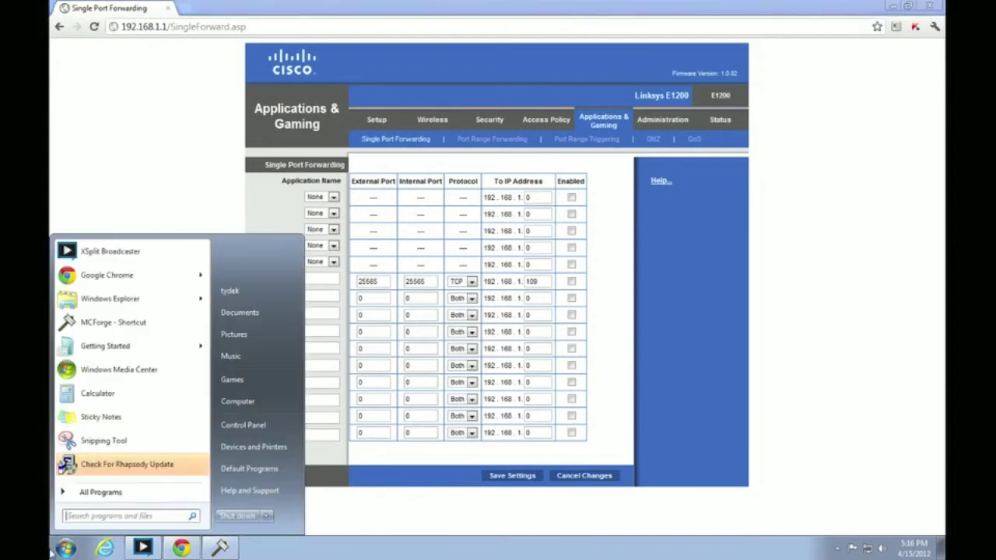
{"action": "left_click", "coordinate": [90, 518]}
{"action": "type", "text": "cmd"}
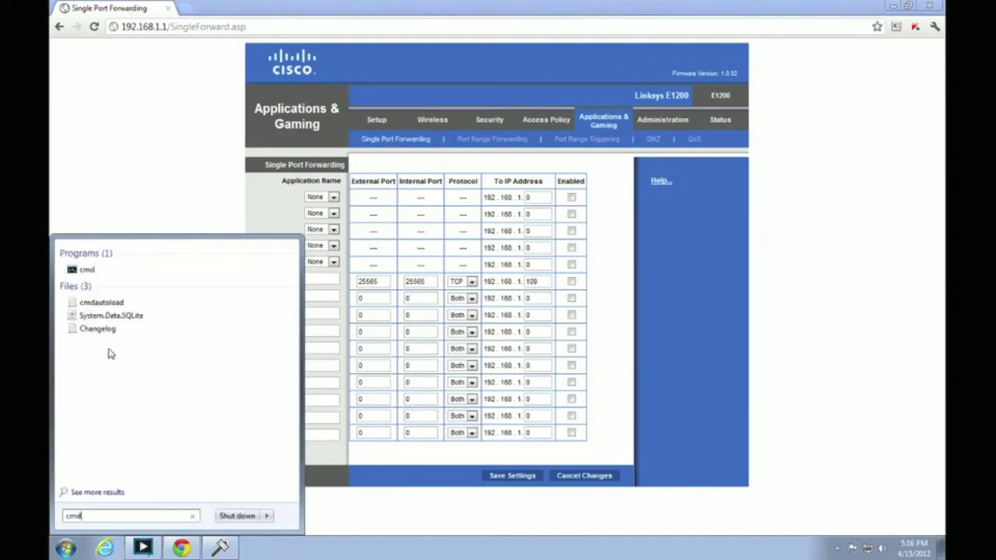
{"action": "left_click", "coordinate": [99, 273]}
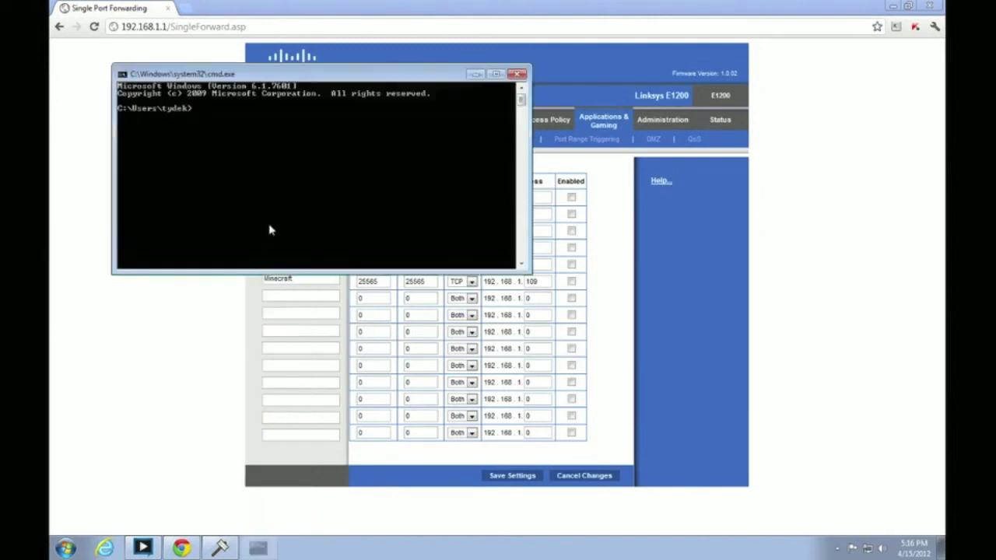
{"action": "left_click_drag", "start_coordinate": [347, 76], "coordinate": [352, 79]}
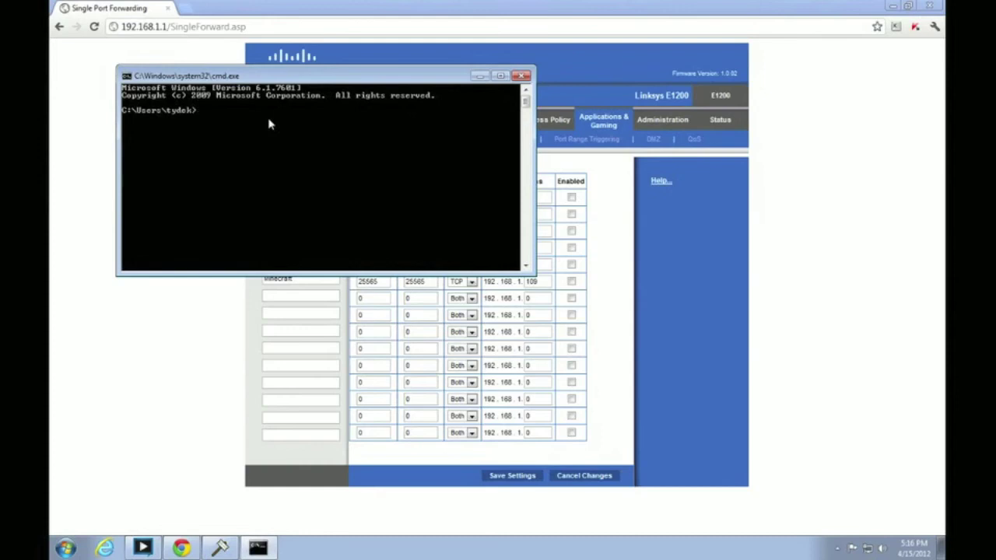
{"action": "type", "text": "ipconfig"}
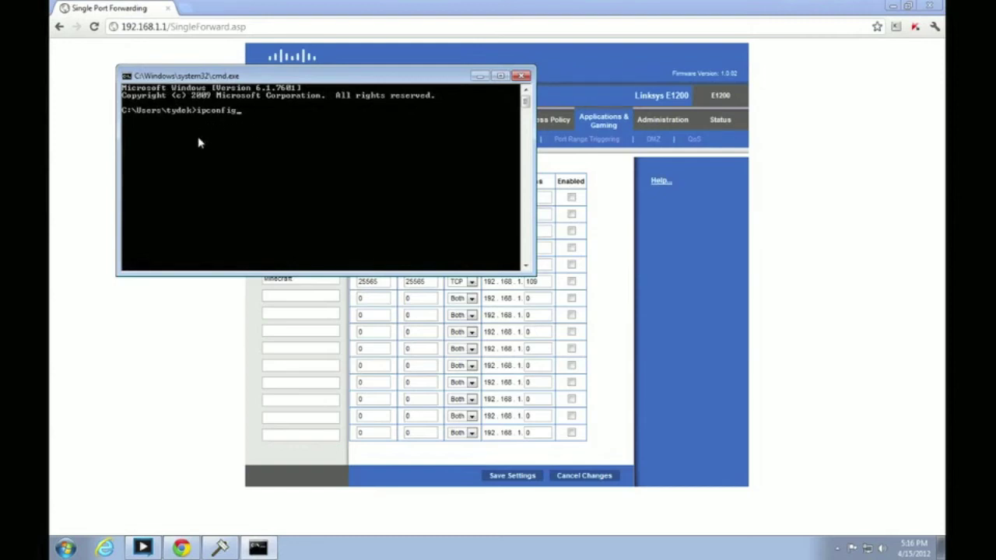
{"action": "key", "text": "Return"}
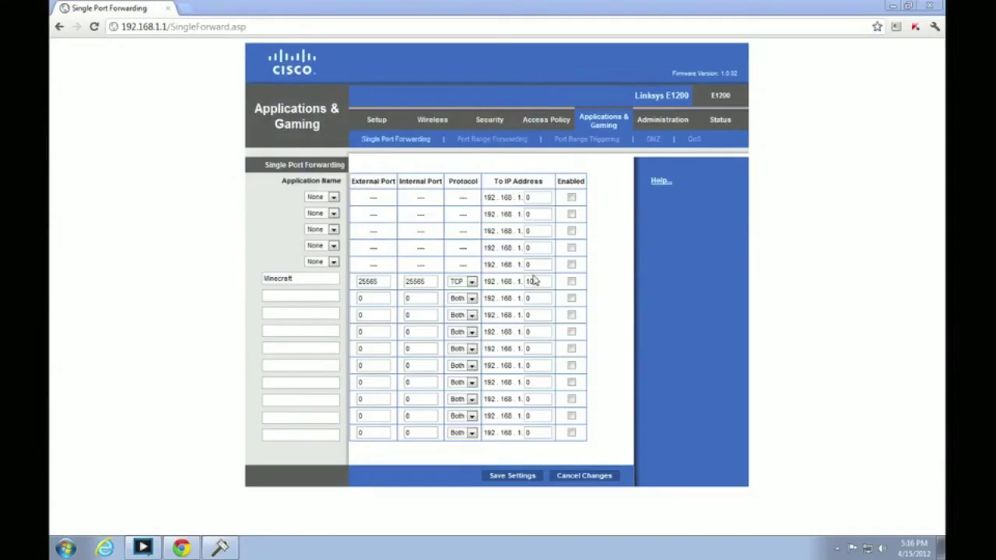
Set the Minecraft row's destination IP address to 192.168.1.109
{"action": "left_click", "coordinate": [534, 282]}
{"action": "double_click", "coordinate": [532, 282]}
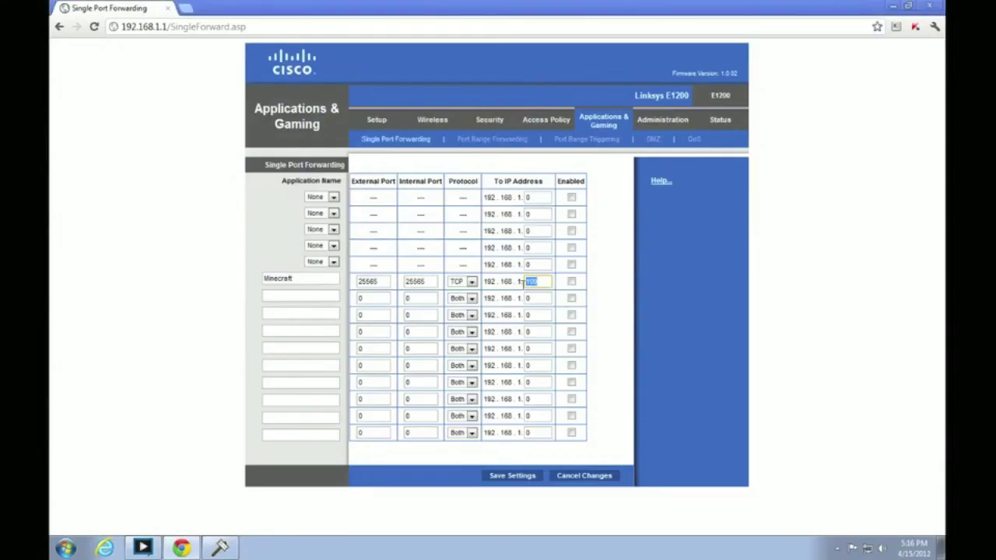
{"action": "type", "text": "09"}
{"action": "left_click", "coordinate": [597, 350]}
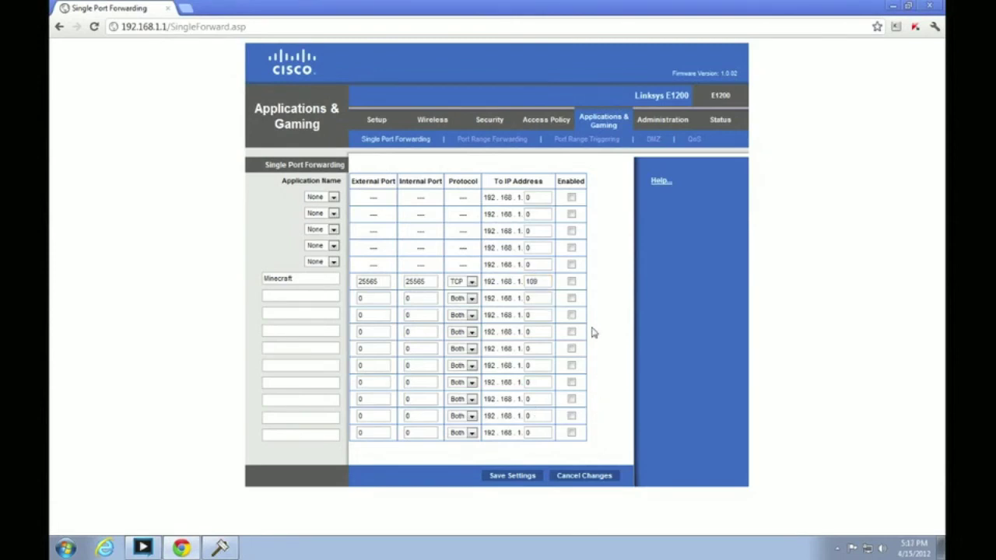
Enable the Minecraft forwarding row, save the router settings and close Chrome
{"action": "left_click", "coordinate": [571, 281]}
{"action": "left_click", "coordinate": [493, 476]}
{"action": "left_click", "coordinate": [492, 182]}
{"action": "left_click", "coordinate": [929, 6]}
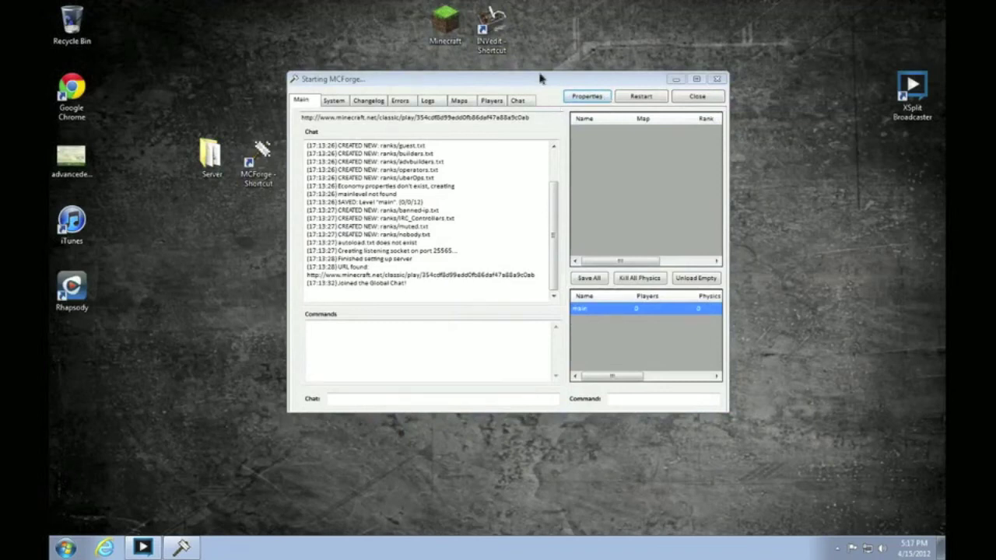
Retest port 25565 in the MCForge properties, and save "Lada Gaga" as the server name
{"action": "left_click", "coordinate": [581, 98]}
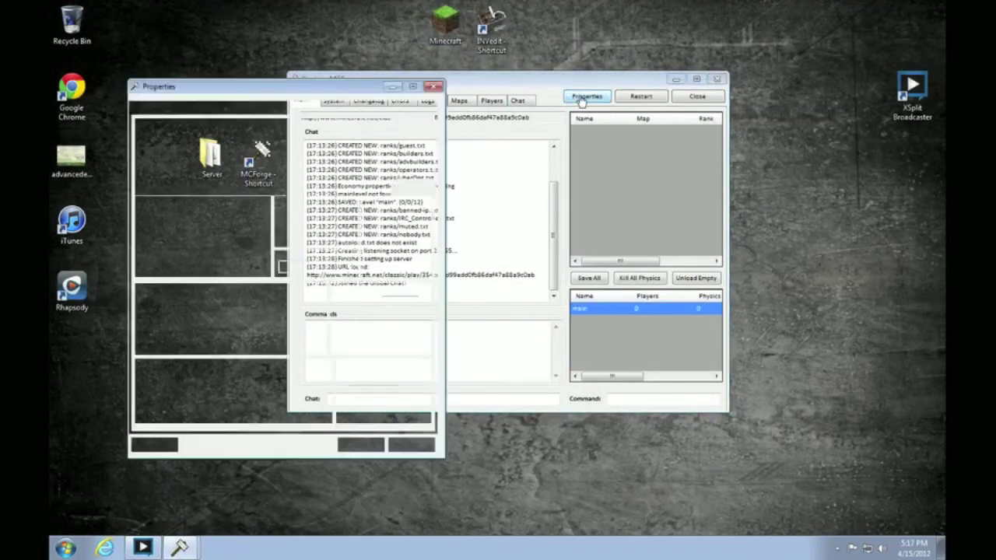
{"action": "left_click", "coordinate": [445, 175]}
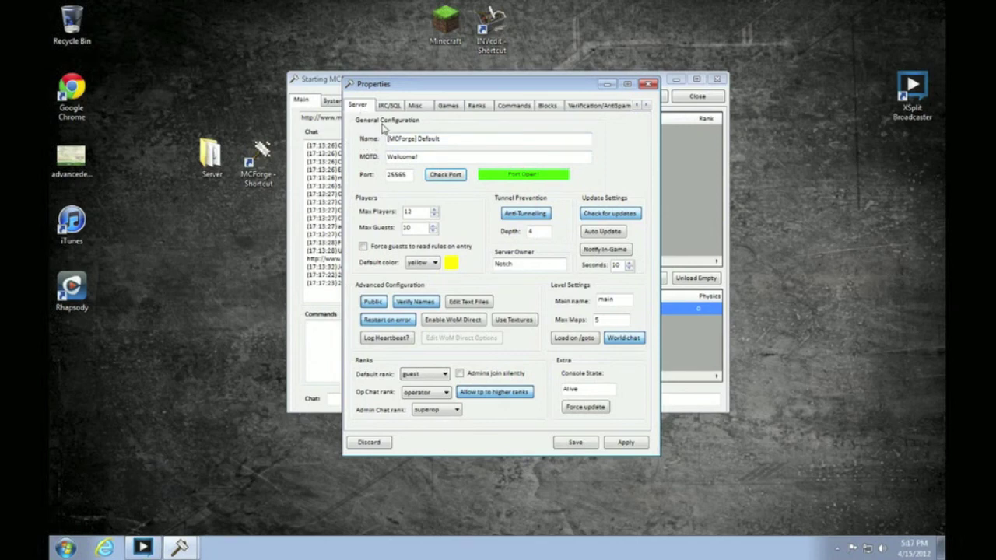
{"action": "left_click_drag", "start_coordinate": [449, 139], "coordinate": [381, 144]}
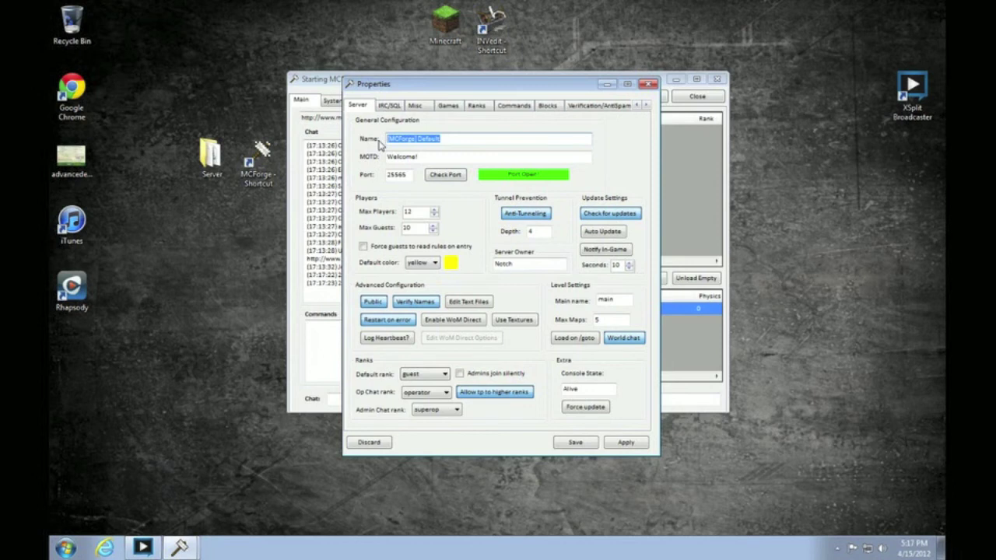
{"action": "type", "text": "Lada"}
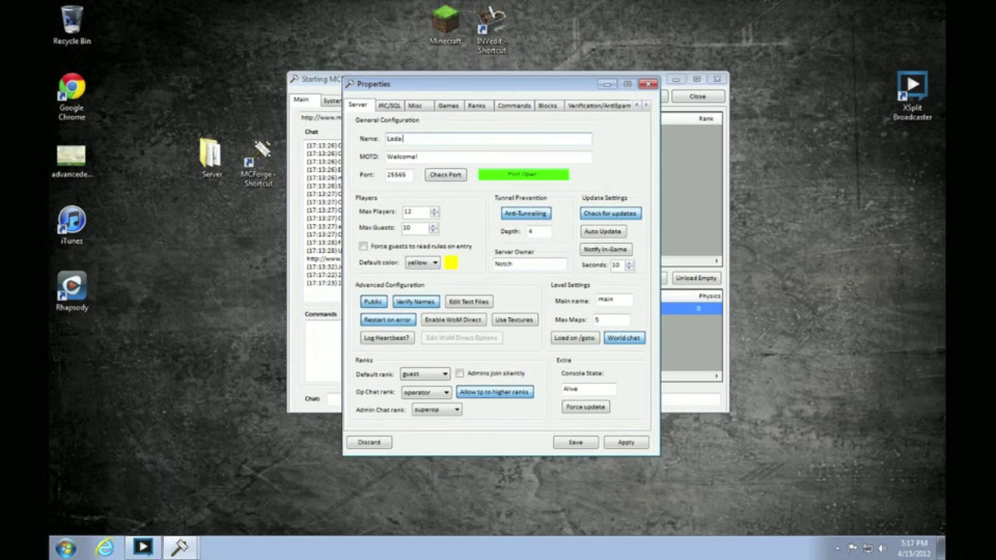
{"action": "type", "text": " Gaga"}
{"action": "left_click", "coordinate": [626, 442]}
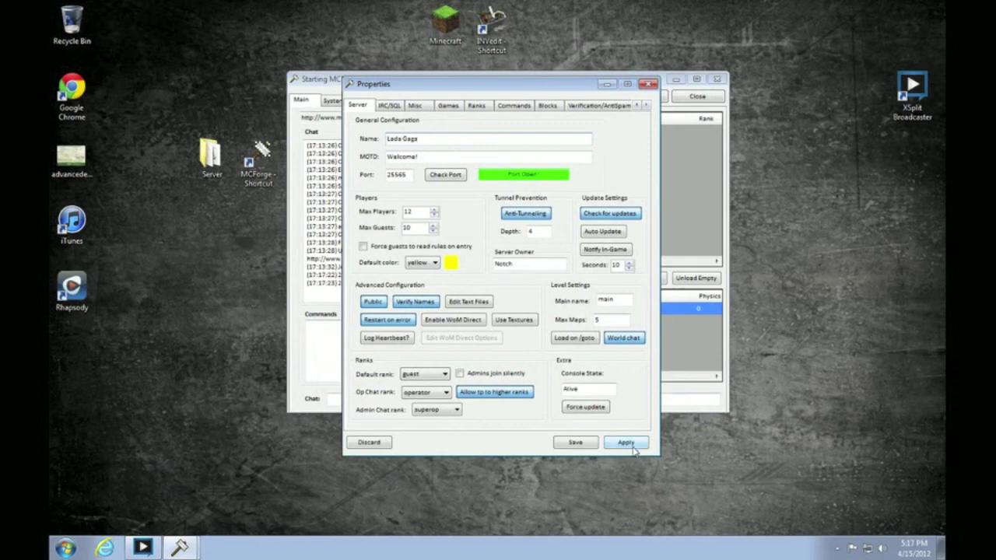
{"action": "left_click", "coordinate": [576, 442]}
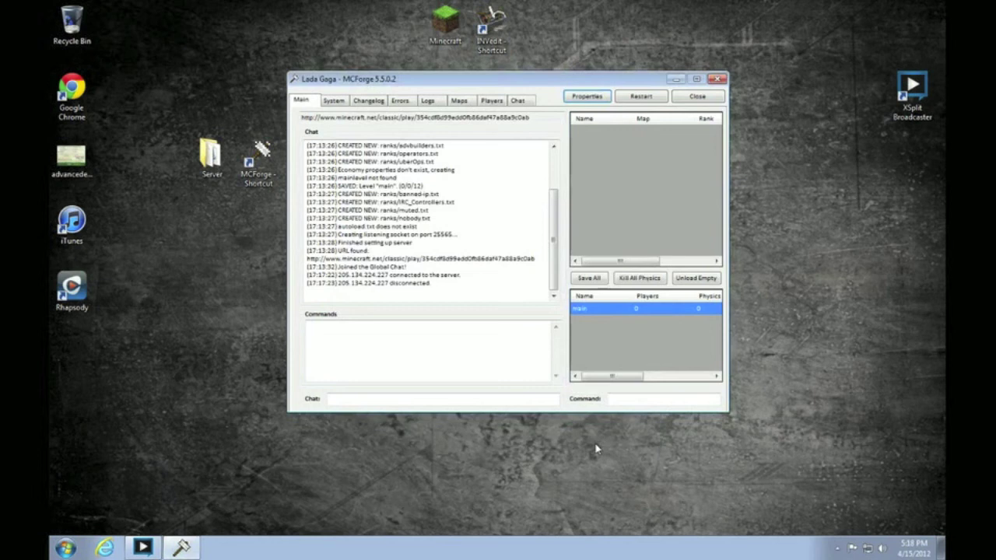
Restart the MCForge server, confirm the restart and move its new window toward the middle of the desktop
{"action": "left_click", "coordinate": [641, 96]}
{"action": "left_click", "coordinate": [492, 311]}
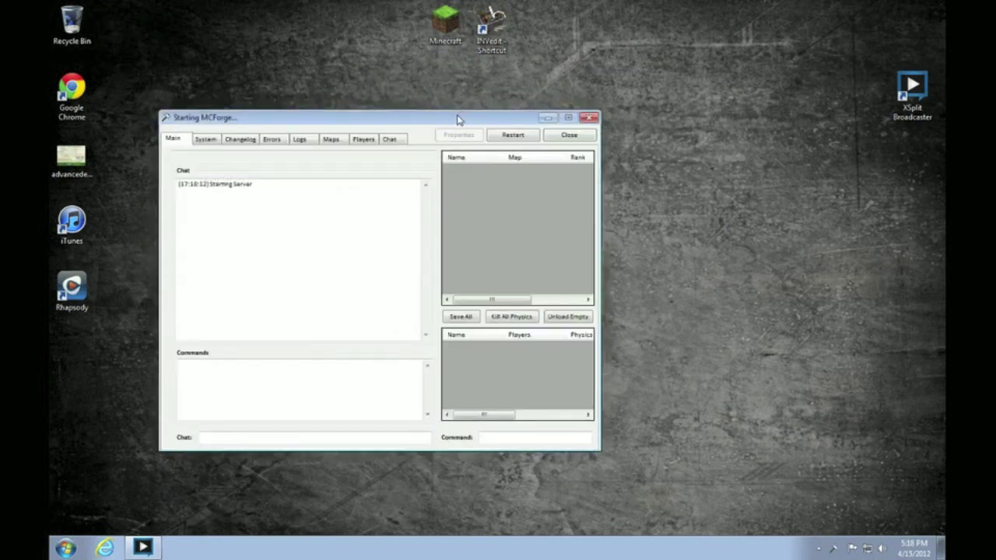
{"action": "left_click_drag", "start_coordinate": [461, 119], "coordinate": [545, 90]}
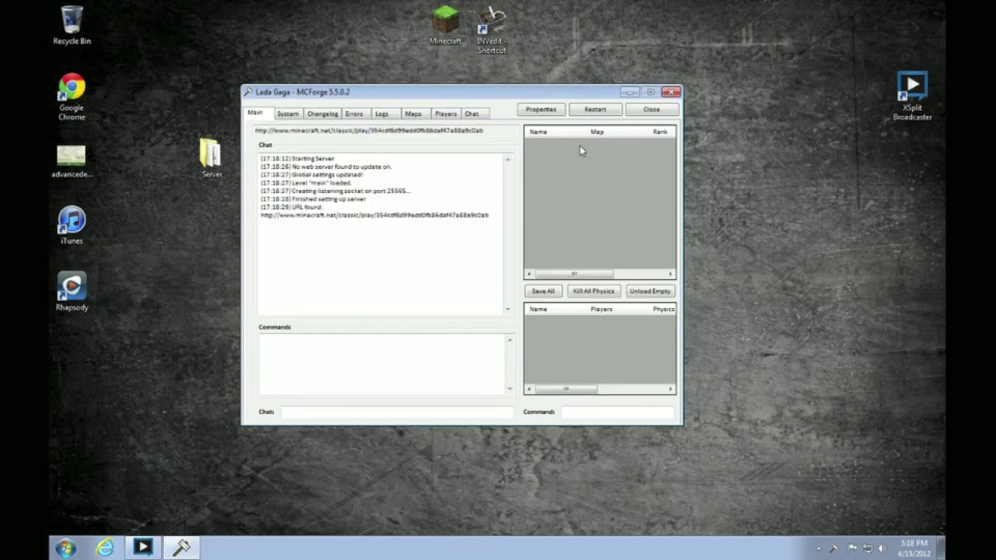
Check the server port once more after the restart, close the properties and move the MCForge window clear of the desktop shortcuts
{"action": "left_click", "coordinate": [542, 109]}
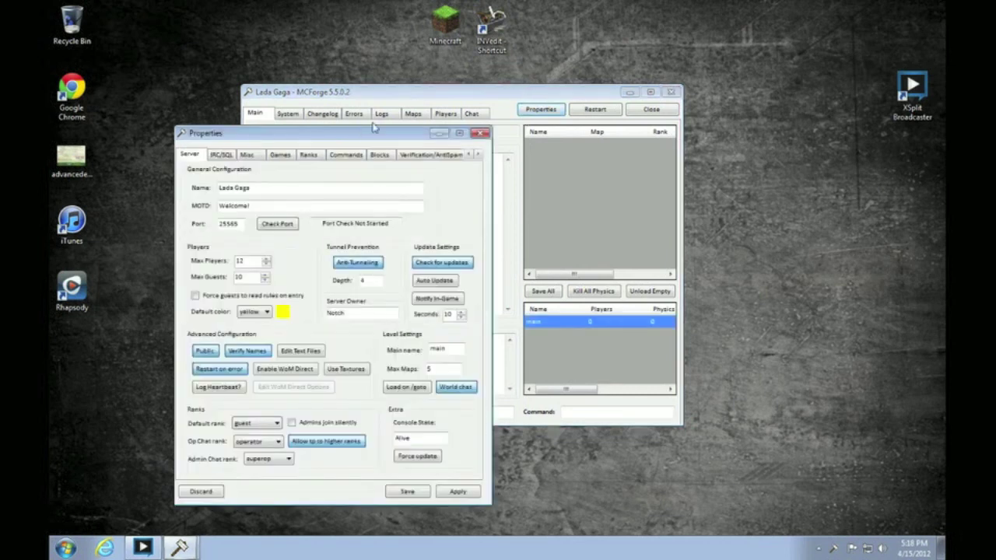
{"action": "left_click", "coordinate": [280, 224]}
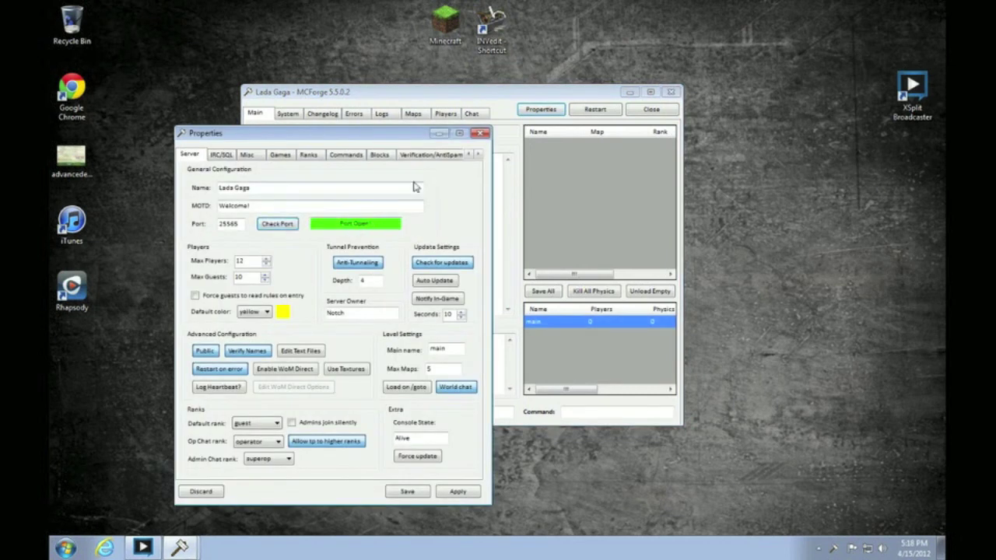
{"action": "left_click", "coordinate": [482, 133]}
{"action": "left_click_drag", "start_coordinate": [493, 99], "coordinate": [657, 114]}
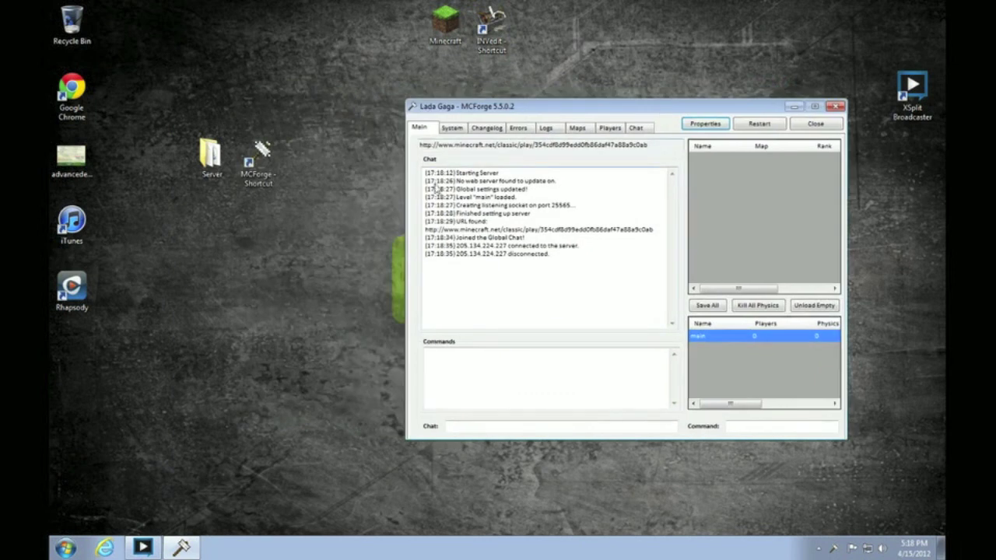
{"action": "double_click", "coordinate": [78, 94]}
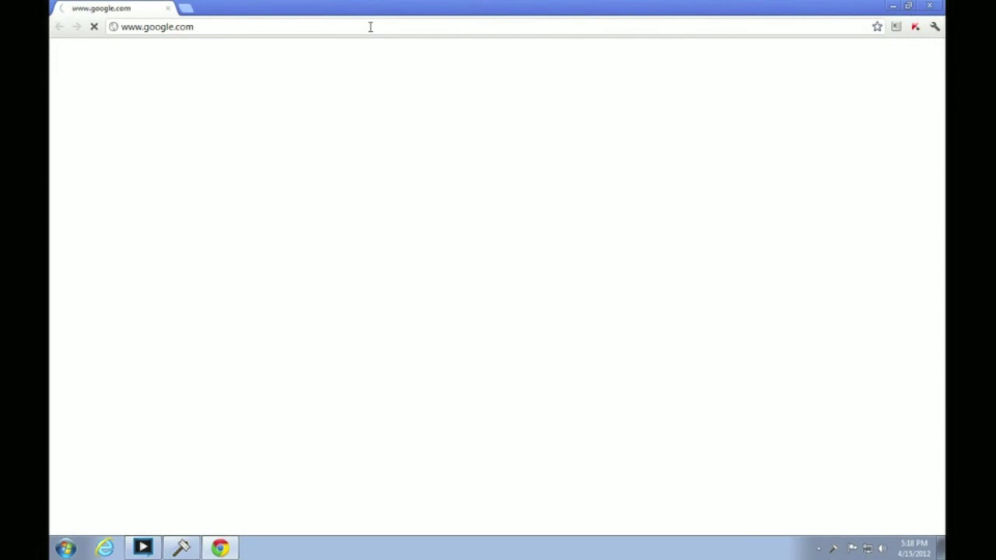
{"action": "left_click", "coordinate": [370, 27]}
{"action": "type", "text": "www.mine"}
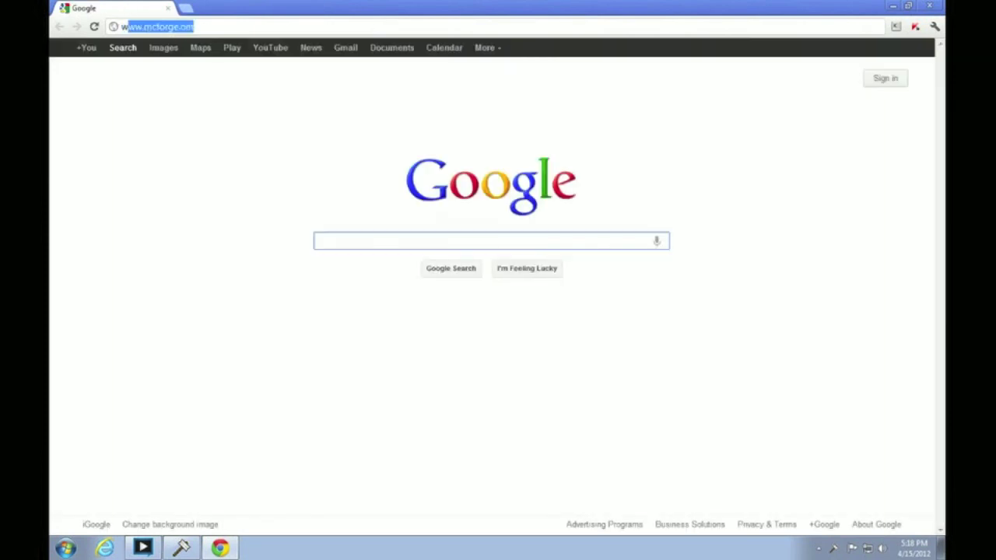
{"action": "type", "text": "craft.net"}
{"action": "key", "text": "Return"}
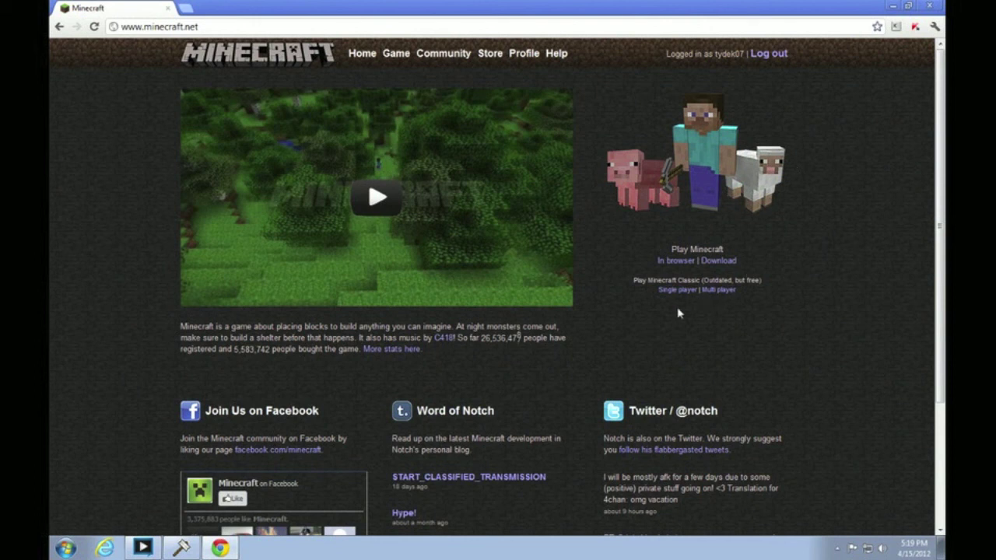
Open the Minecraft Classic multiplayer server list and search it for "lada"
{"action": "left_click", "coordinate": [717, 290]}
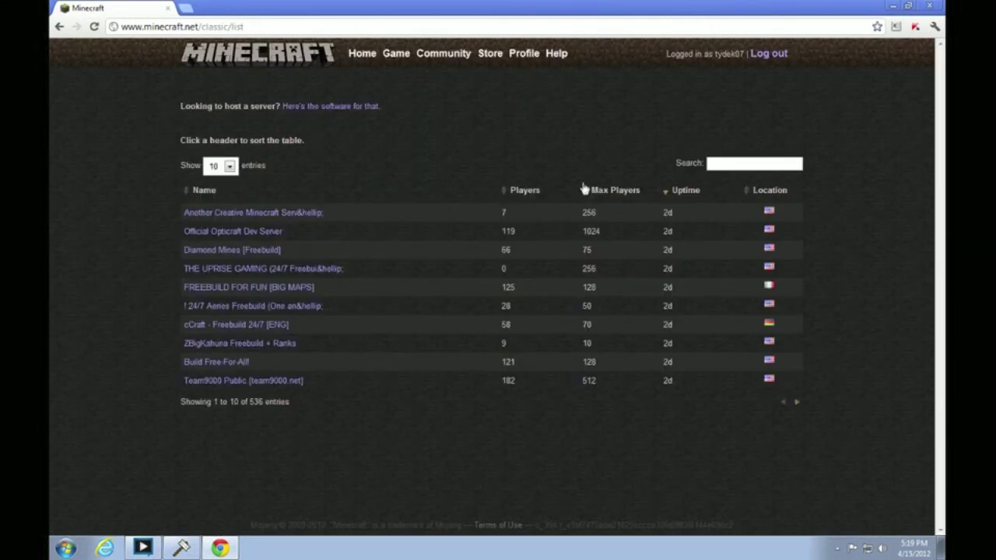
{"action": "left_click", "coordinate": [715, 163]}
{"action": "type", "text": "lada"}
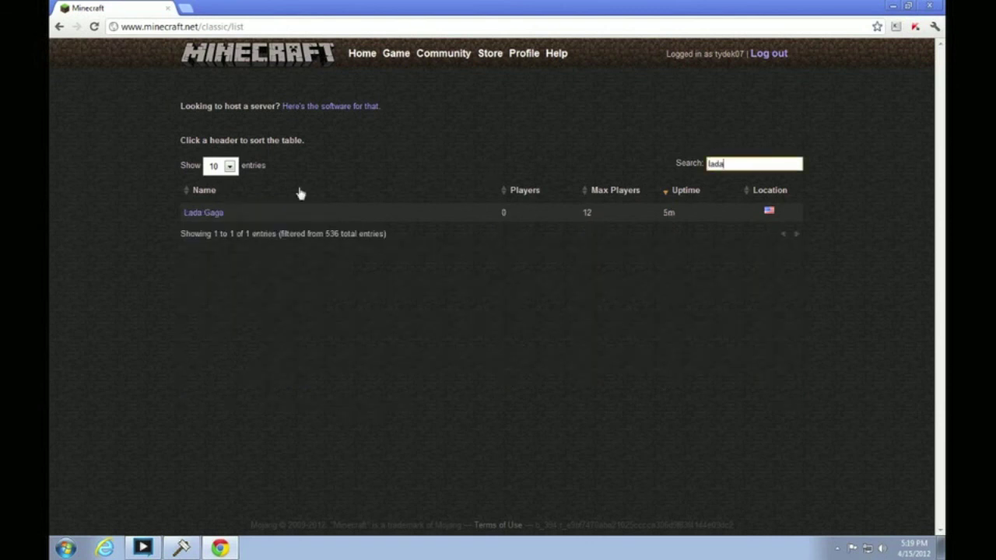
Join the Lada Gaga server, allow the Java plug-in to run this time, and take control of the game view
{"action": "left_click", "coordinate": [220, 212]}
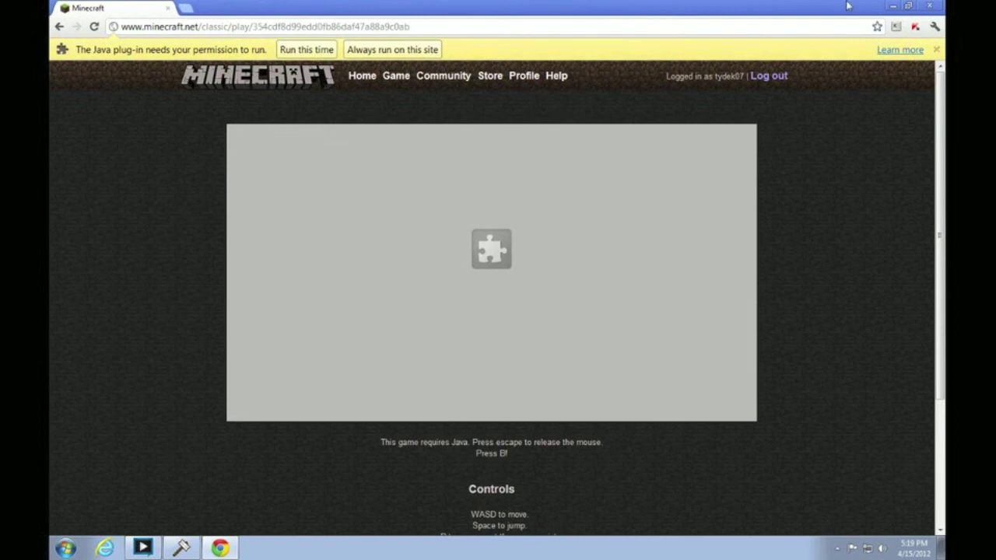
{"action": "left_click", "coordinate": [322, 51]}
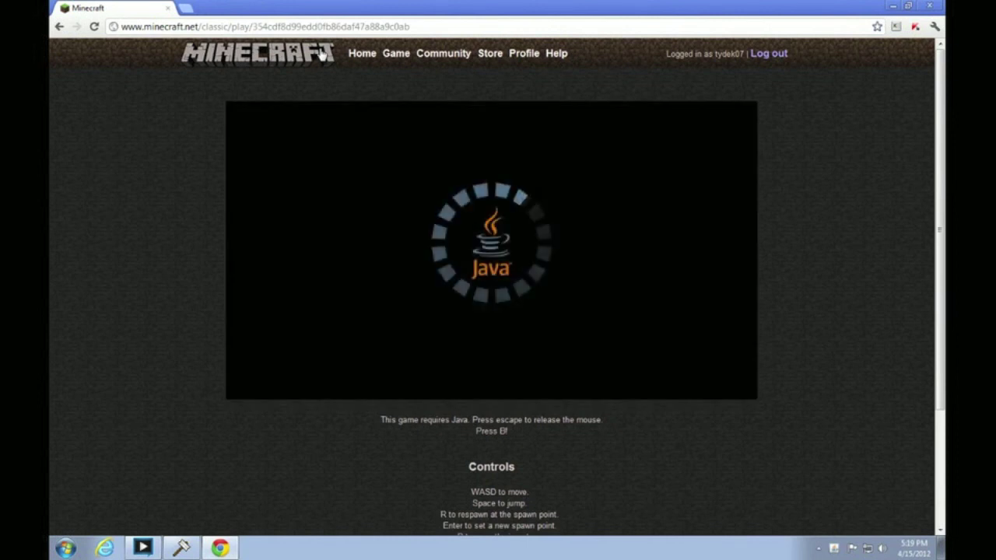
{"action": "left_click", "coordinate": [576, 289]}
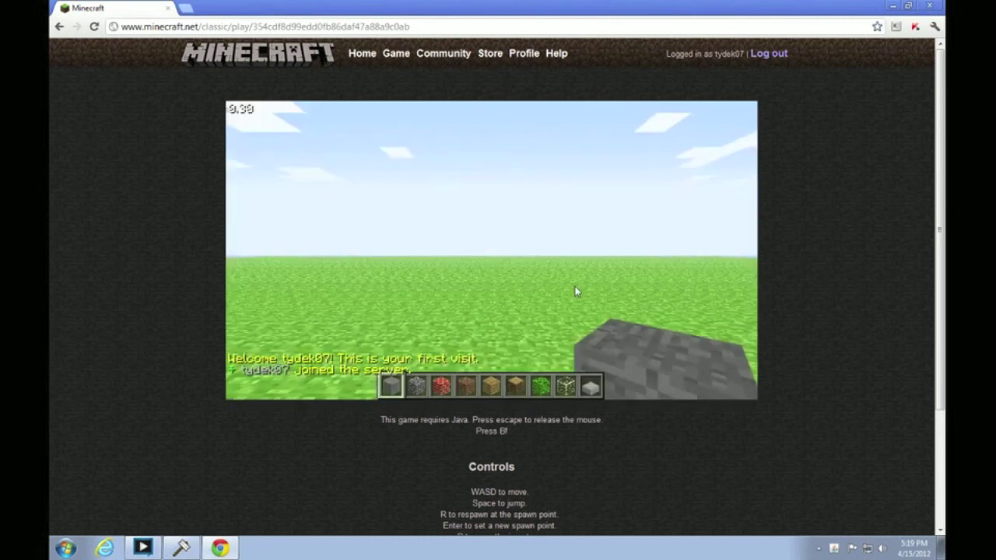
{"action": "left_click", "coordinate": [425, 252]}
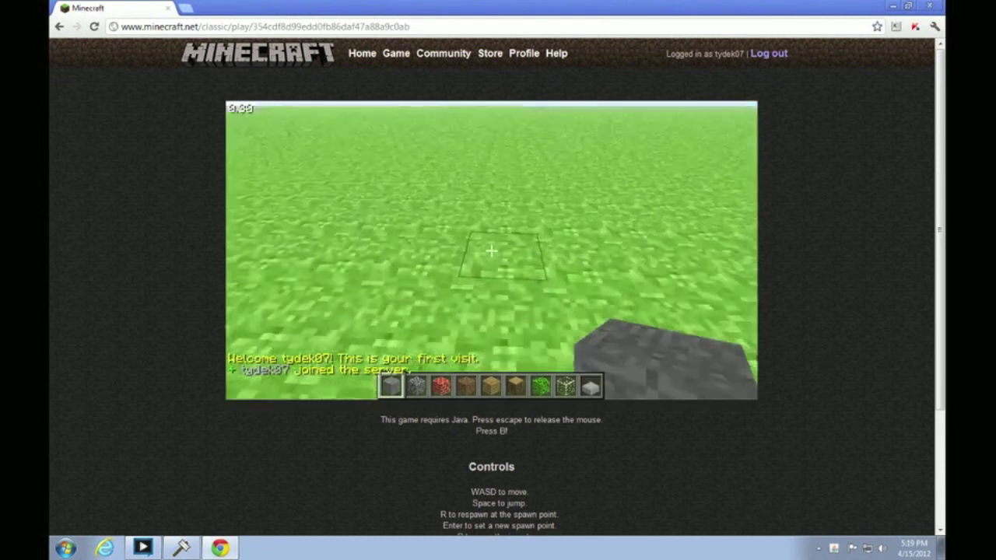
Test building on the server by placing several stone blocks on the grass and breaking them again
{"action": "right_click", "coordinate": [491, 251]}
{"action": "right_click", "coordinate": [491, 252]}
{"action": "right_click", "coordinate": [491, 251]}
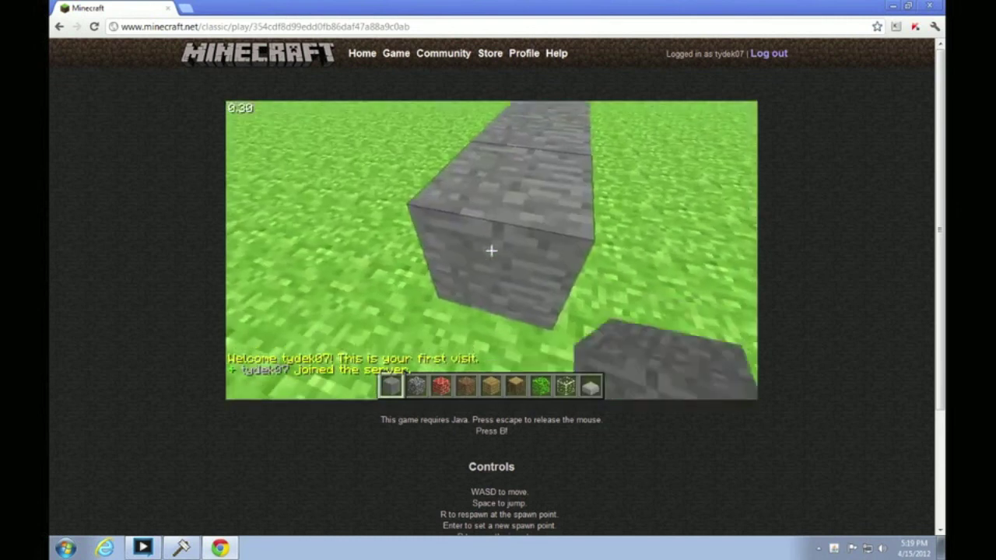
{"action": "left_click", "coordinate": [491, 252]}
{"action": "left_click", "coordinate": [491, 252]}
{"action": "left_click", "coordinate": [491, 251]}
{"action": "right_click", "coordinate": [491, 251]}
{"action": "right_click", "coordinate": [491, 251]}
{"action": "right_click", "coordinate": [491, 251]}
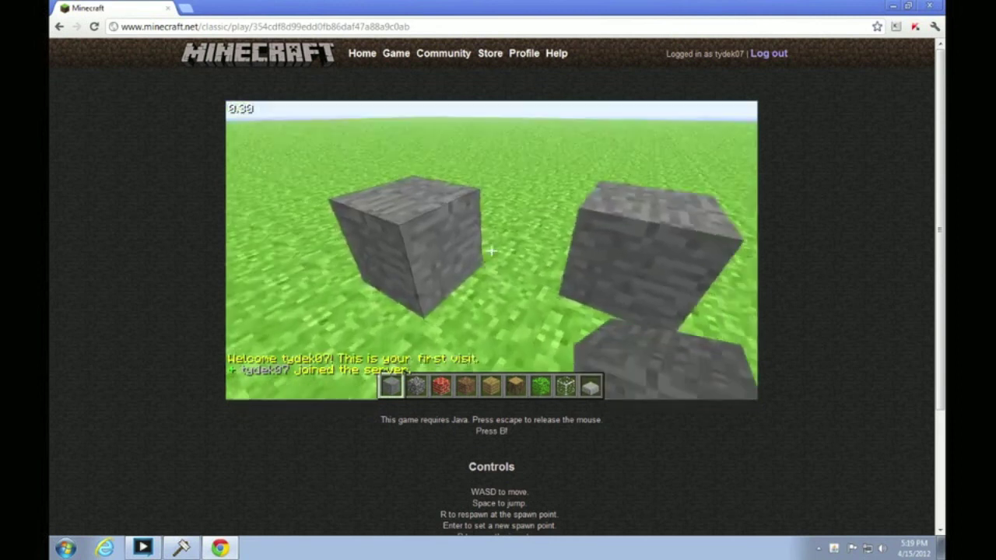
{"action": "left_click", "coordinate": [491, 252]}
{"action": "left_click", "coordinate": [491, 251]}
Leave the game by closing the browser, and move the MCForge window toward the middle of the desktop
{"action": "key", "text": "Escape"}
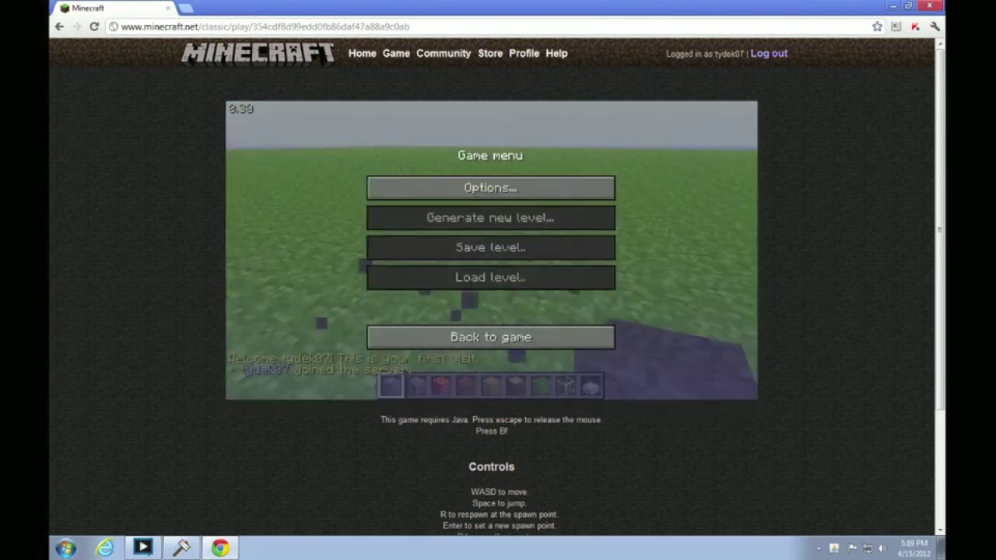
{"action": "left_click", "coordinate": [931, 6]}
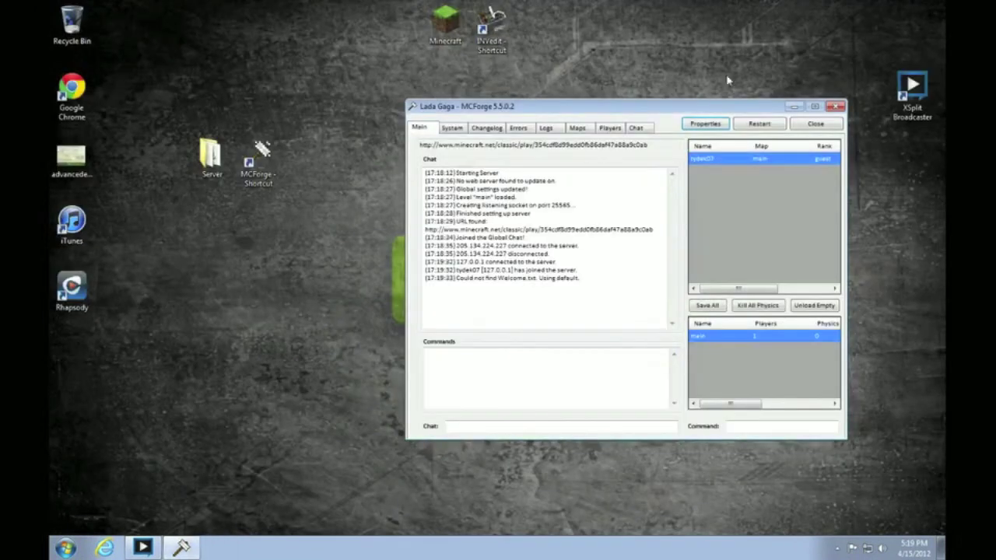
{"action": "left_click_drag", "start_coordinate": [660, 116], "coordinate": [572, 110]}
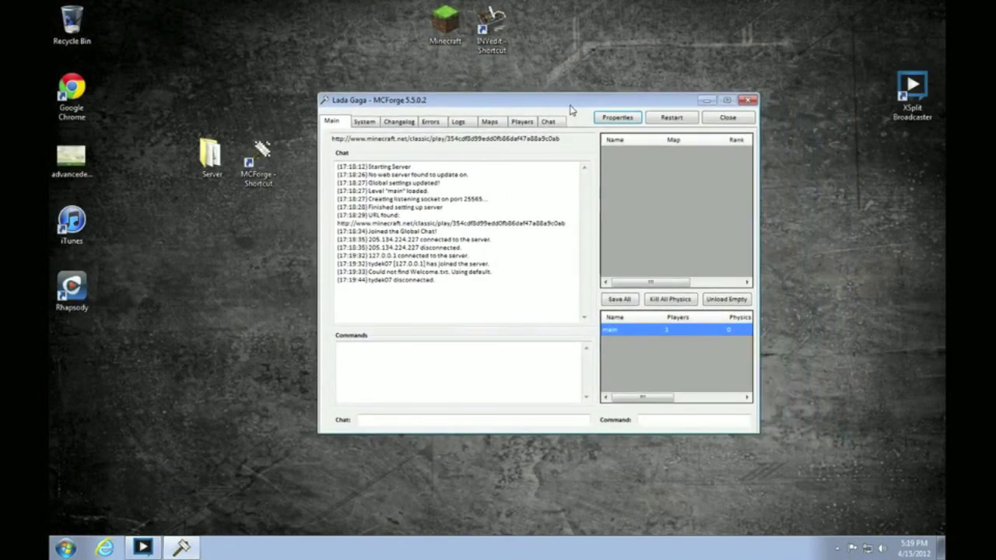